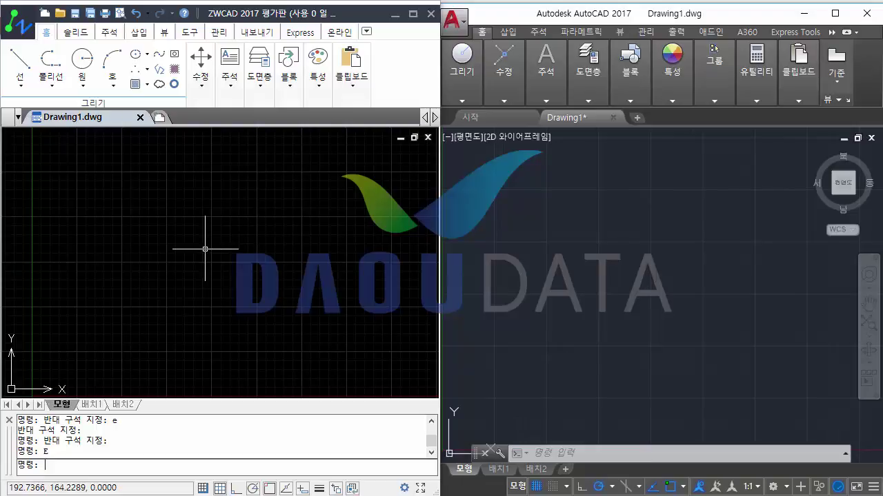
Step: Erase the leftover object in ZWCAD and draw a rectangle with REC
left_click(209, 250)
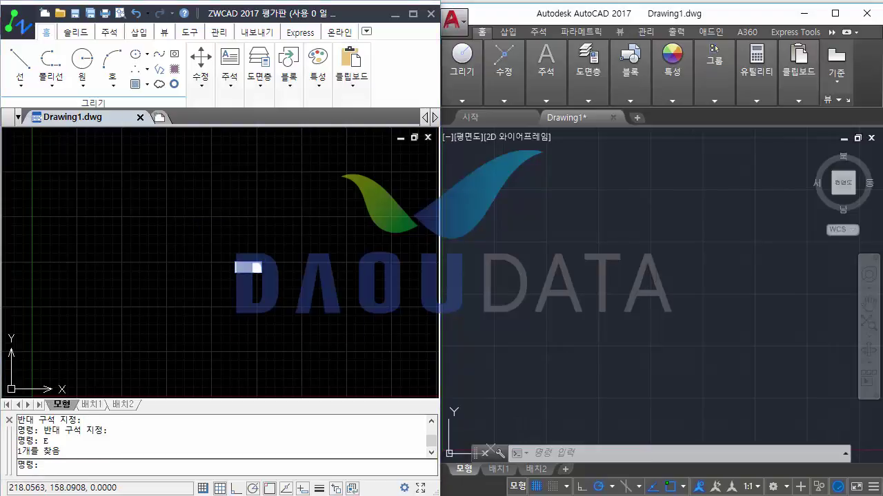
type("REC")
key("Return")
left_click(131, 211)
left_click(313, 331)
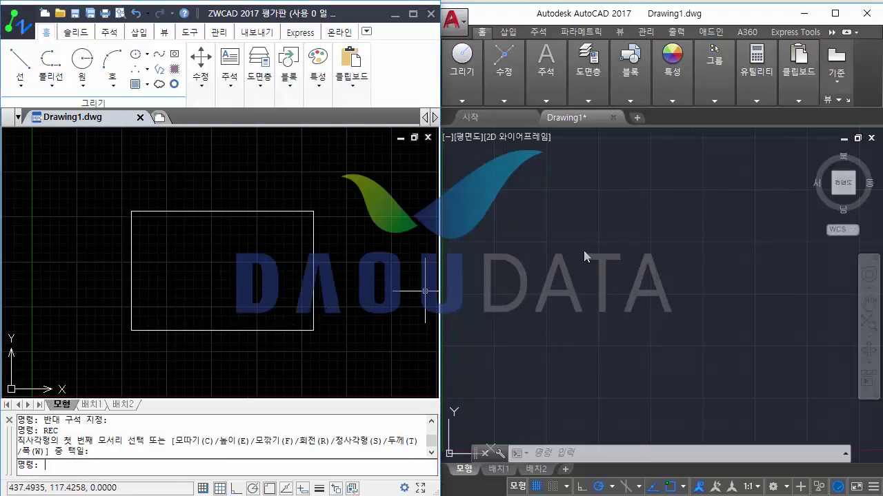
Step: Draw a matching rectangle in AutoCAD, then bring up ZWCAD's Hatch dialog with H
type("rec")
key("Return")
left_click(533, 222)
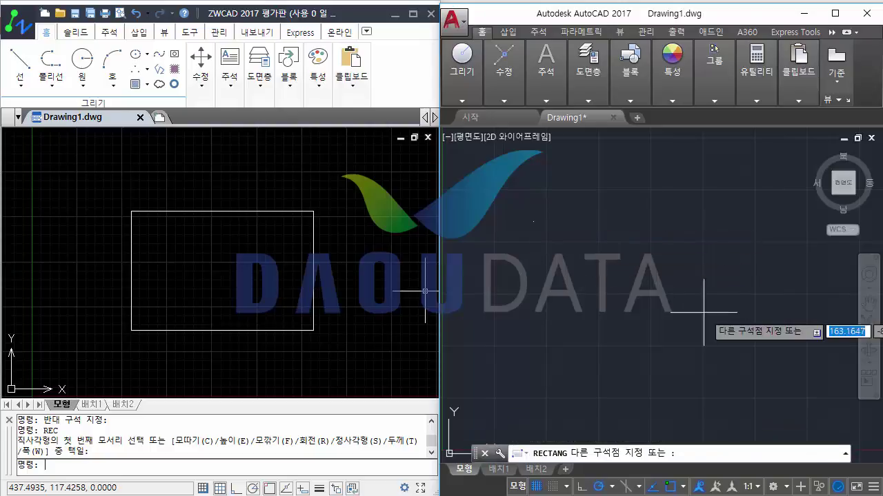
left_click(759, 356)
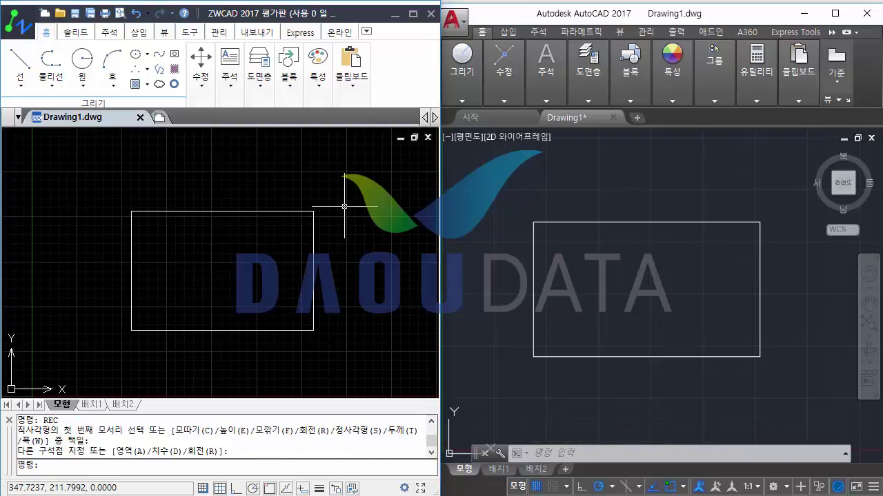
type("h")
key("Return")
Step: Drag ZWCAD's Hatch dialog to the left and bring the AutoCAD window to the front
left_click_drag(417, 20, 222, 19)
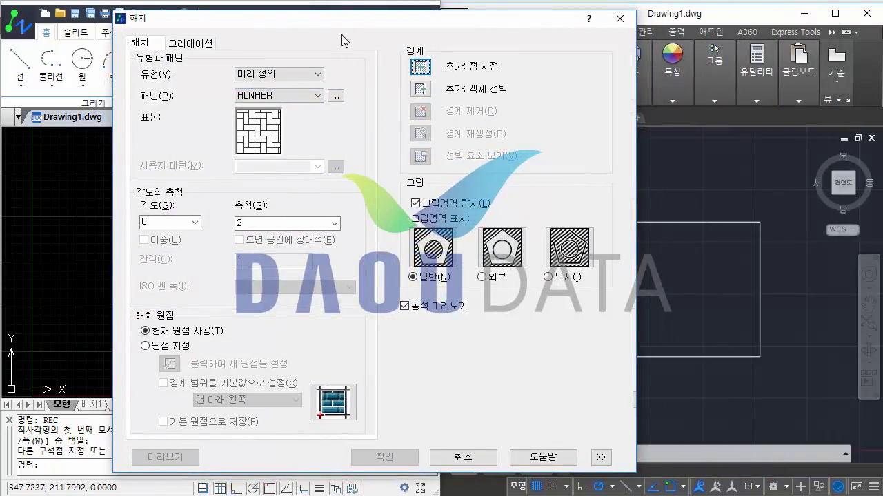
left_click_drag(340, 22, 251, 27)
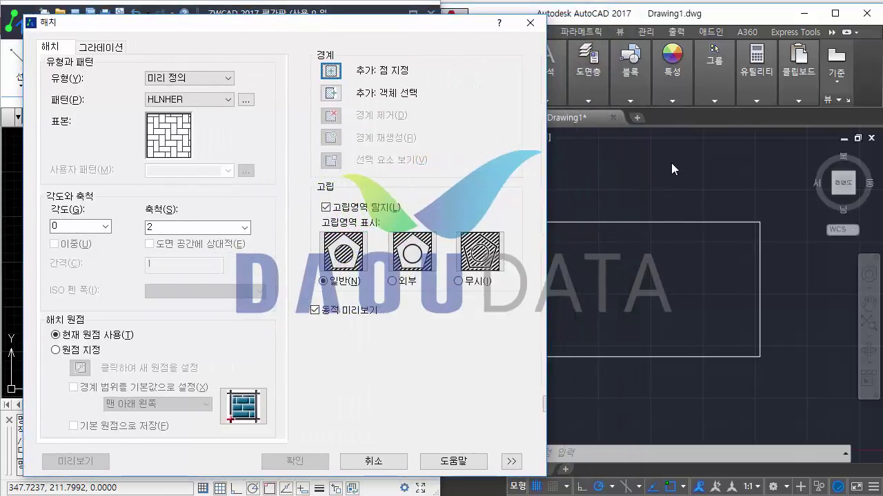
left_click(668, 180)
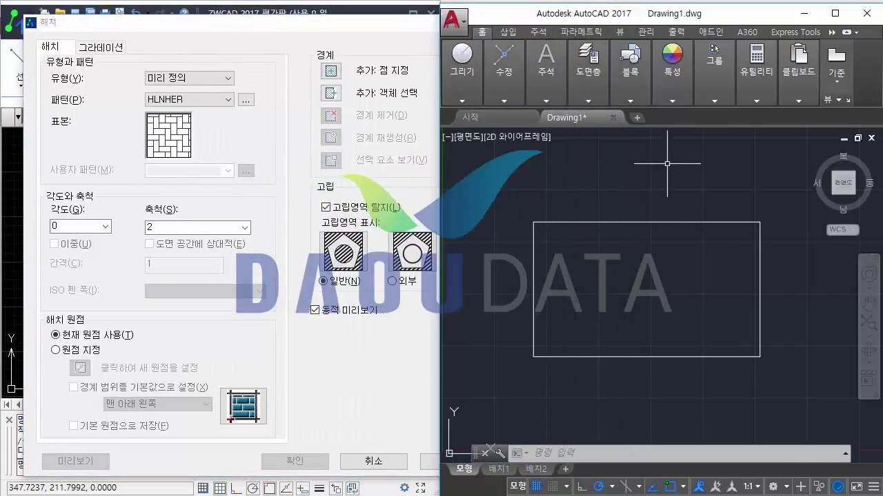
Step: Set AutoCAD's HPDLGMODE to 1 so H opens the Hatch and Gradient dialog
type("h")
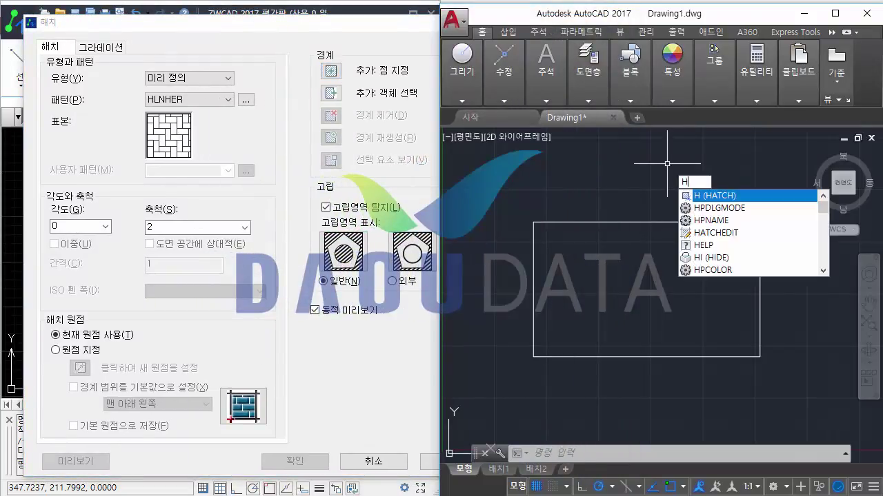
key("Return")
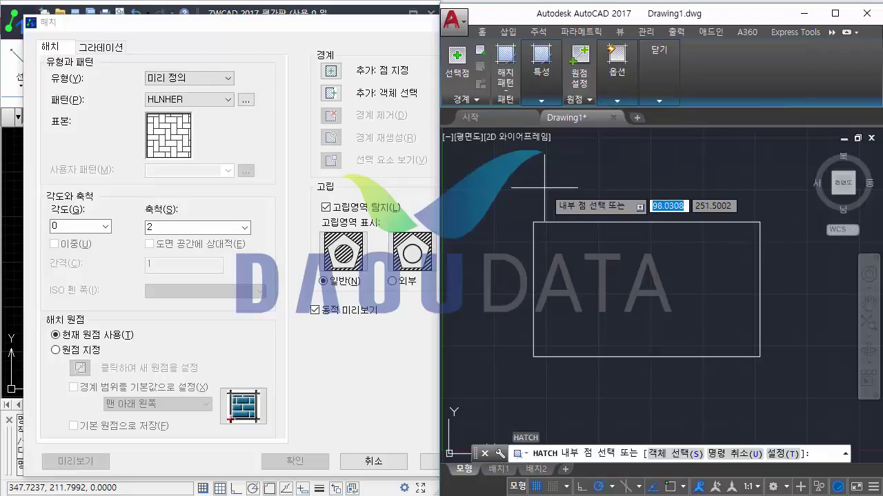
key("Escape")
key("Escape")
key("Escape")
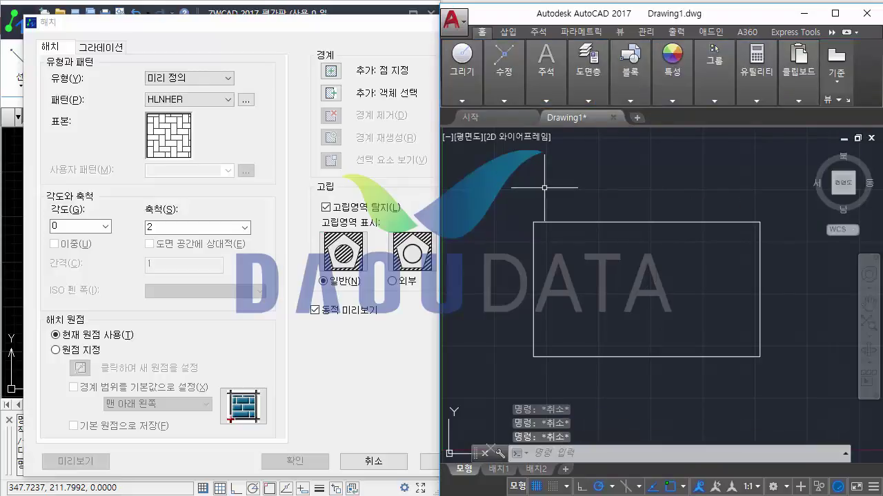
type("hpdl")
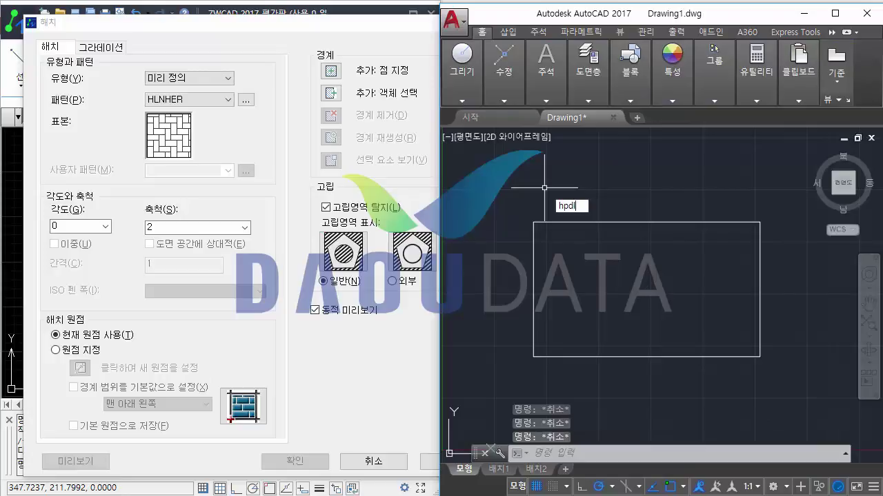
type("mode")
key("Return")
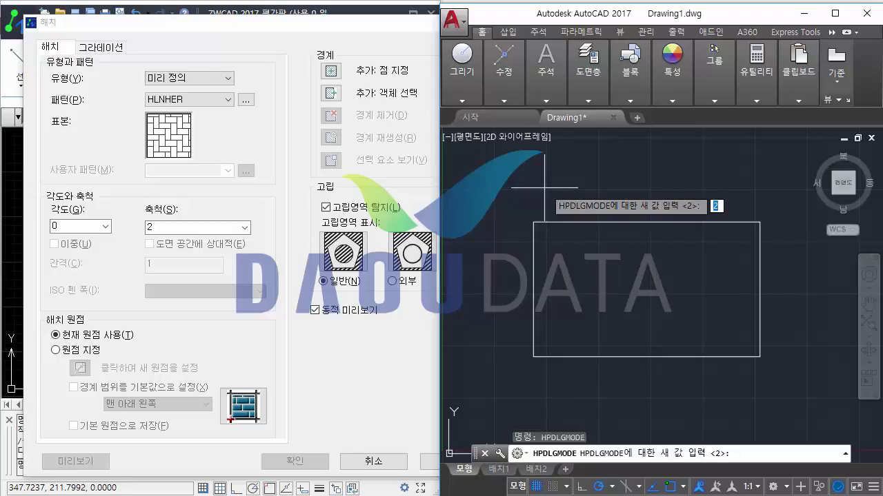
type("1")
key("Return")
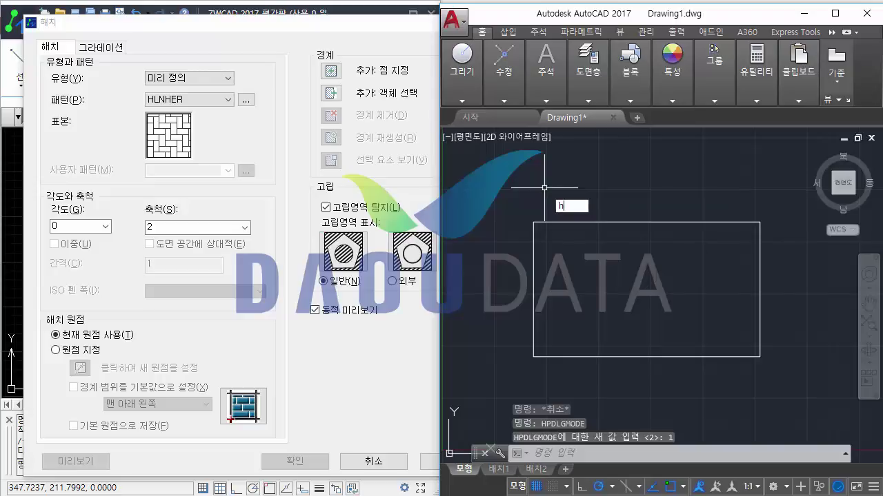
type("h")
key("Return")
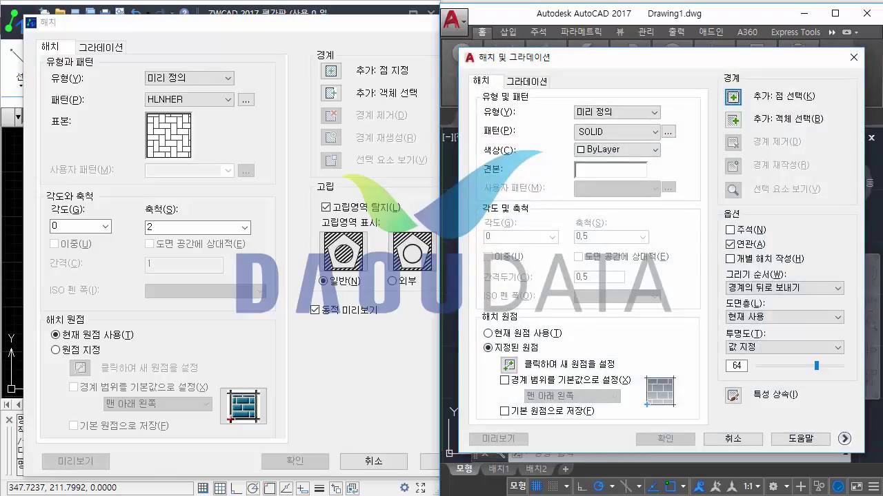
Step: Close the Hatch and Gradient dialog and set HPDLGMODE back to 2
key("Escape")
key("Escape")
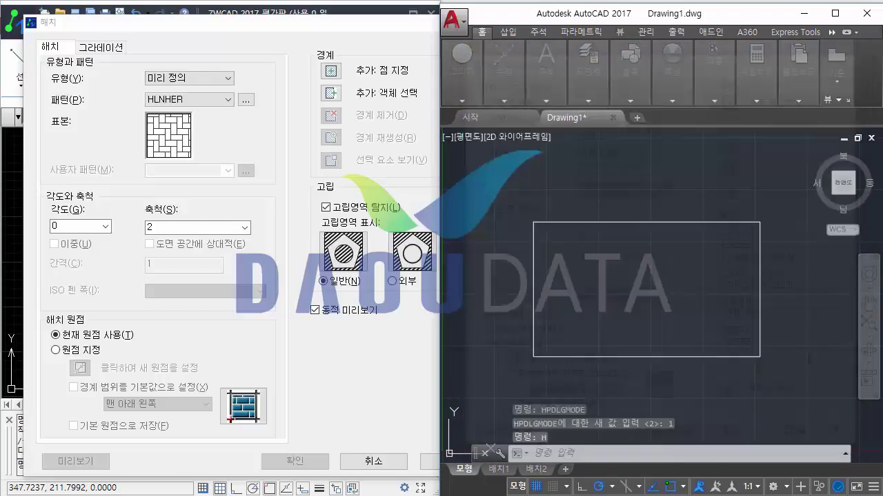
type("h")
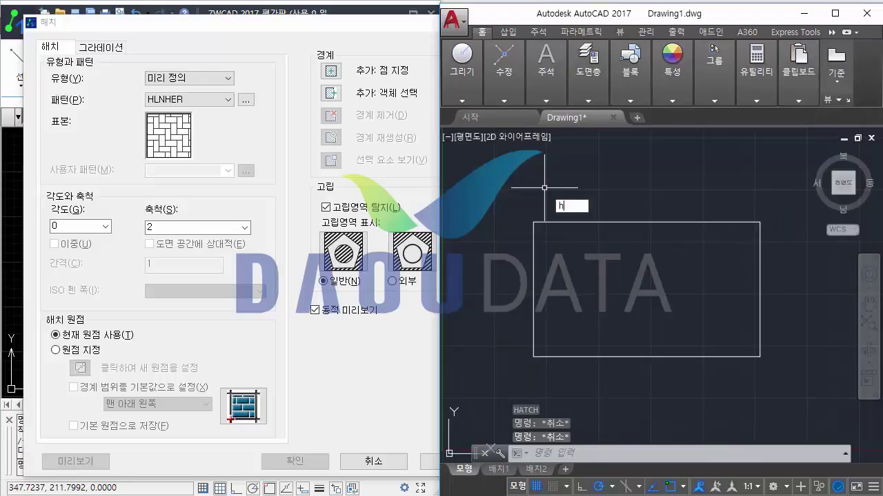
type("gmode")
key("Return")
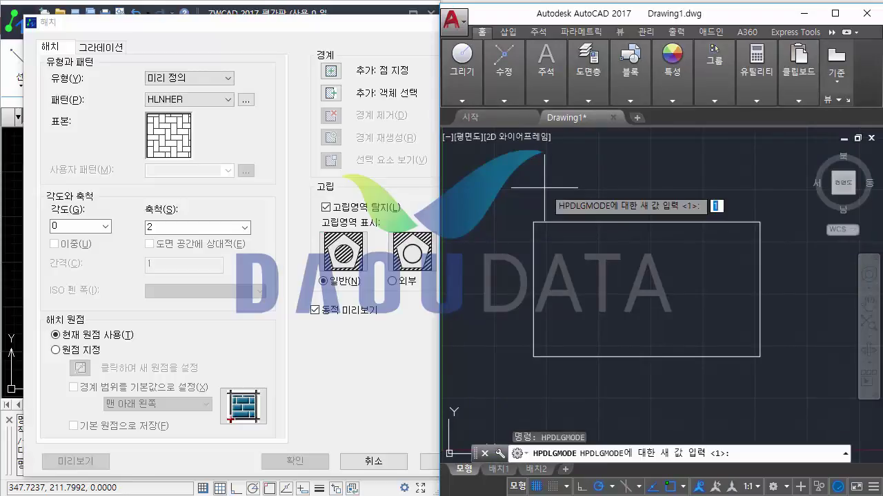
type("2")
key("Return")
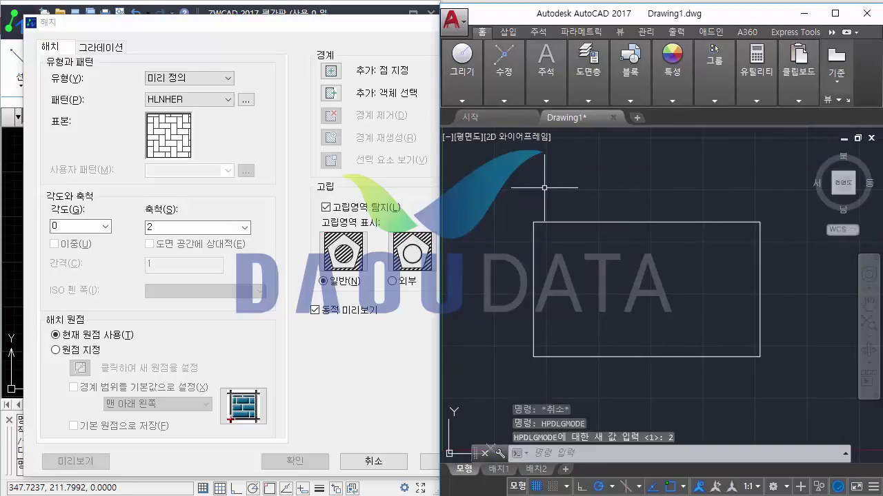
Step: Hide the ribbon with RIBBONCLOSE, test hatching, then restore it with RIBBON
type("Ri")
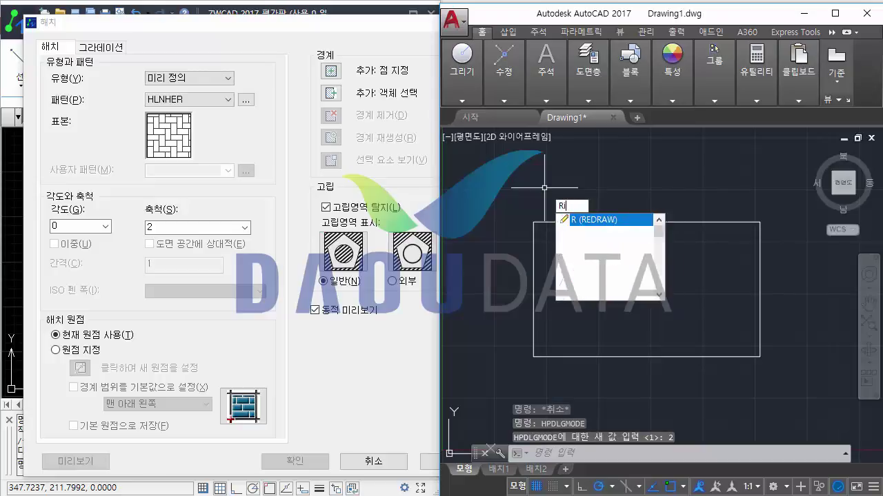
type("bbonclose")
key("Return")
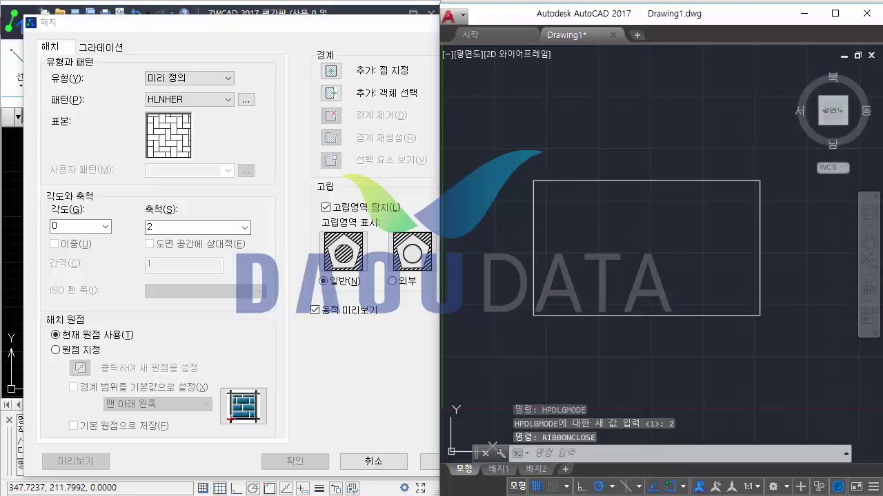
type("h")
key("Return")
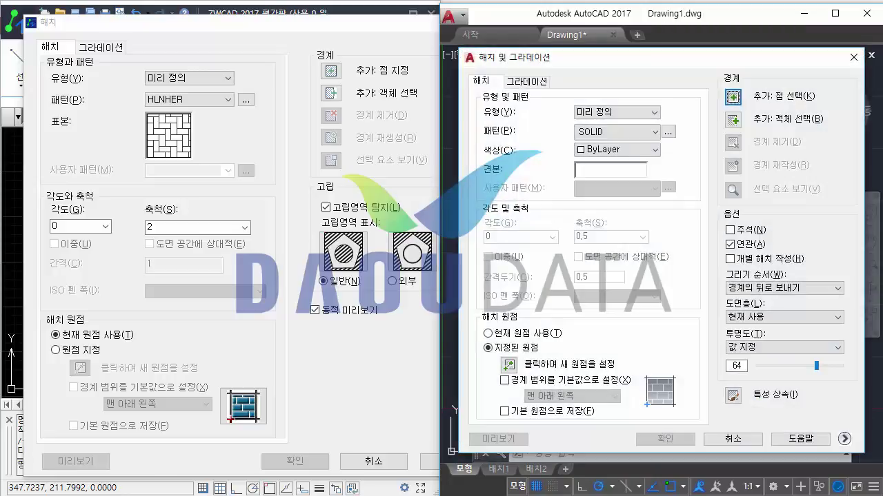
key("Escape")
key("Escape")
key("Escape")
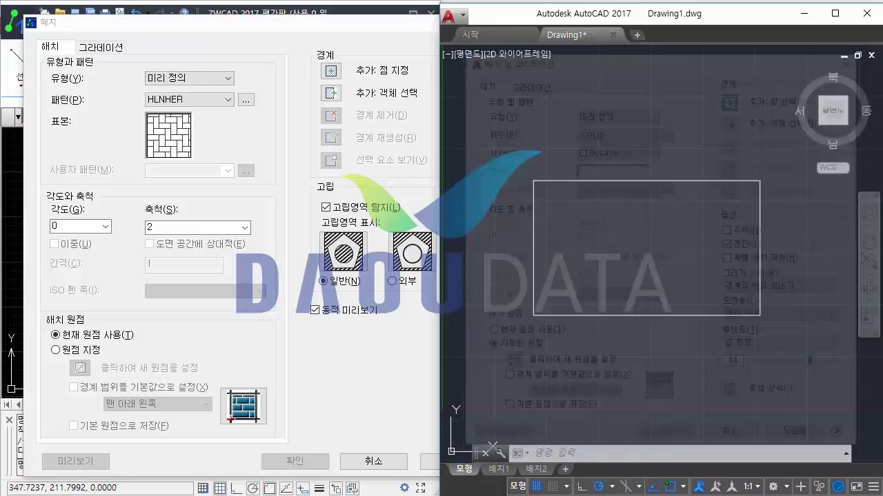
type("h")
key("BackSpace")
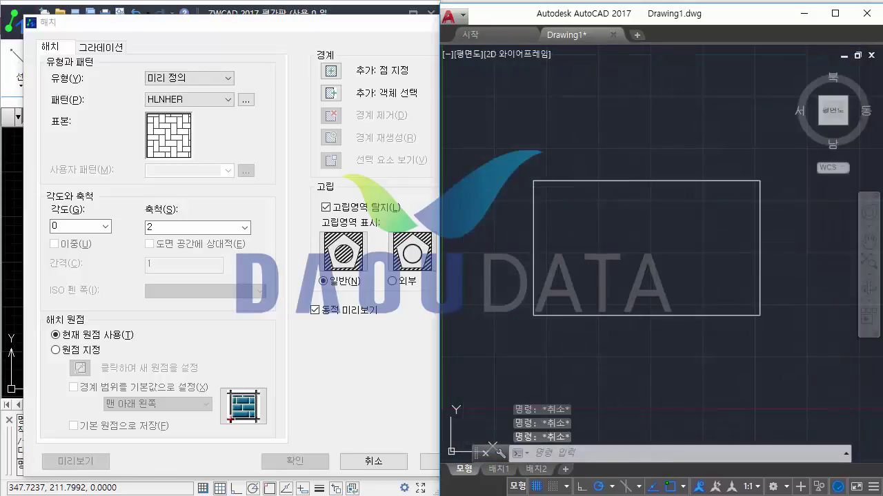
type("r")
type("on")
key("Return")
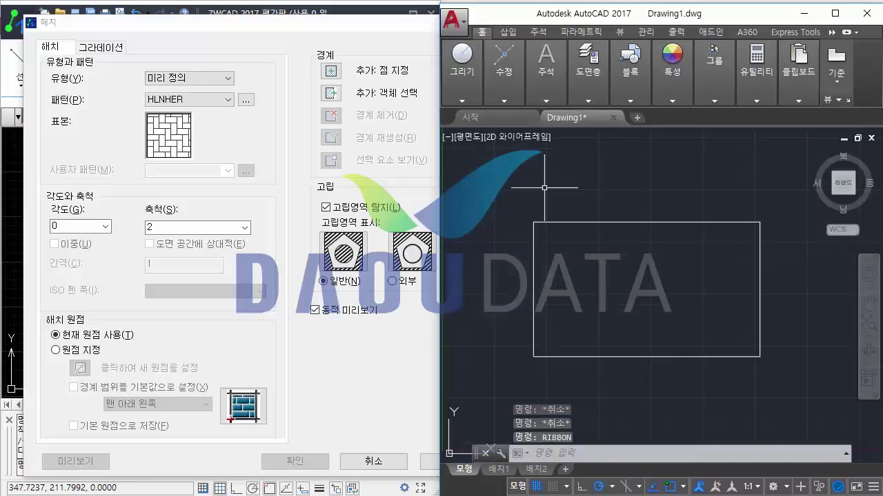
Step: Start an AutoCAD hatch with transparency 0 and a patterned fill instead of solid
type("h")
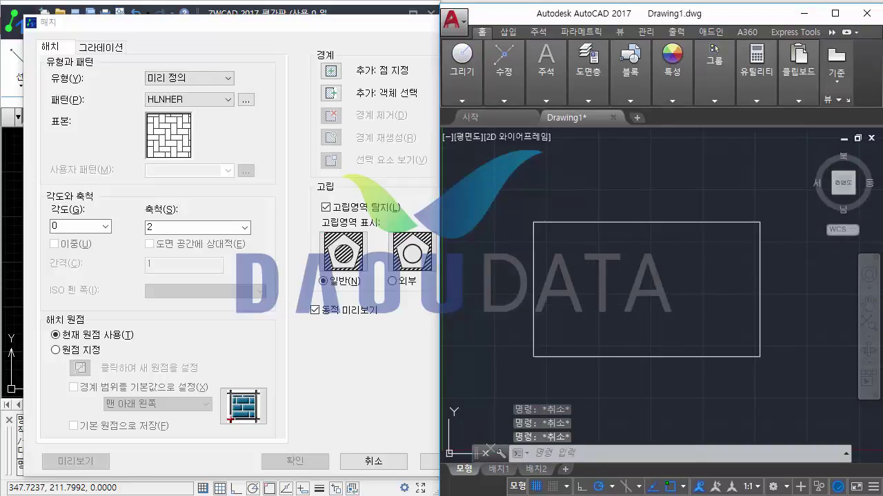
key("Return")
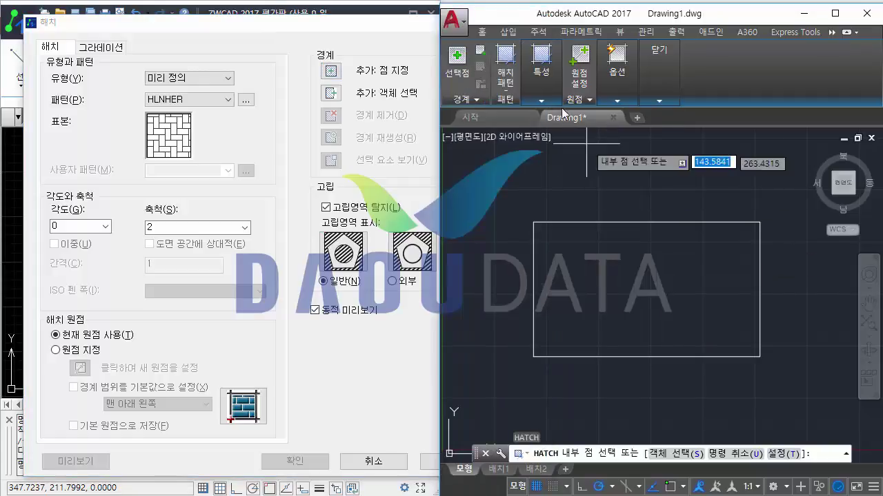
left_click(541, 96)
left_click(616, 100)
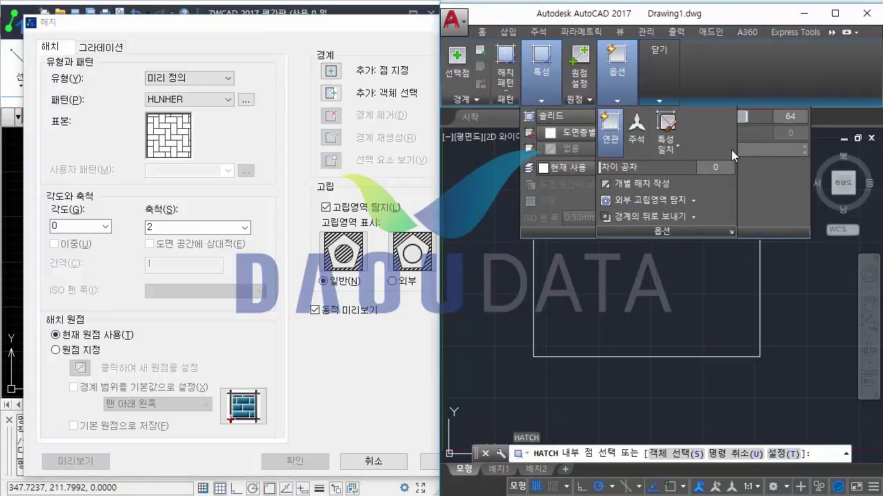
left_click_drag(735, 116, 690, 115)
left_click(502, 88)
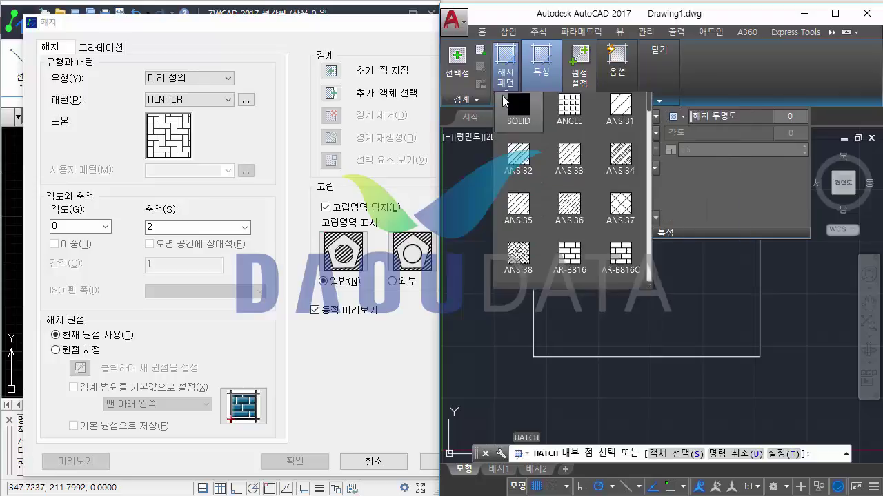
left_click(509, 99)
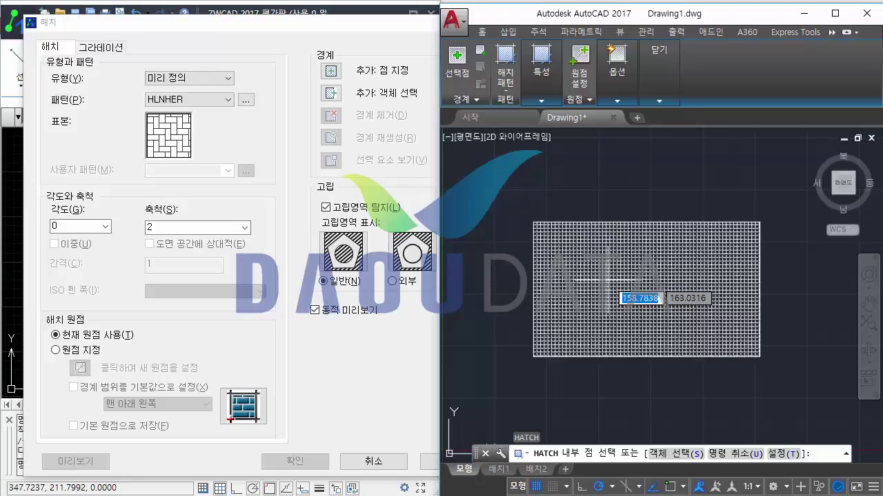
Step: Hatch the rectangle and try the ANSI31 and ANSI35 patterns
left_click(635, 280)
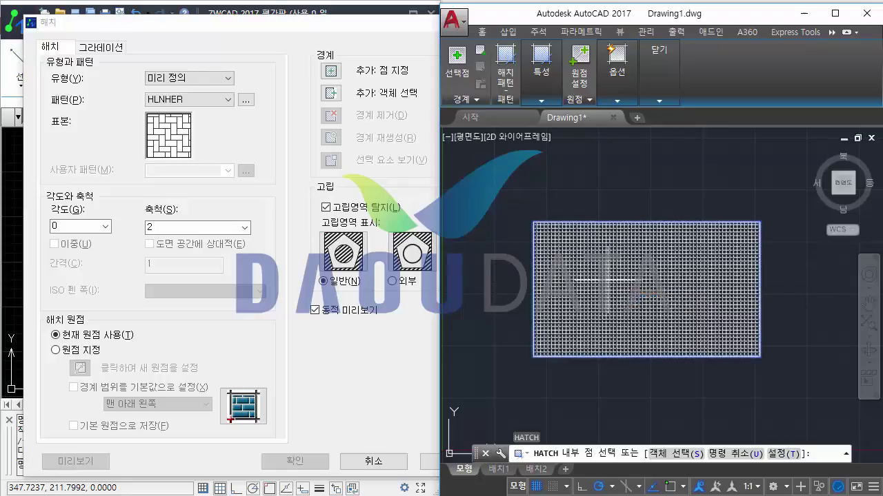
left_click(504, 89)
left_click(569, 111)
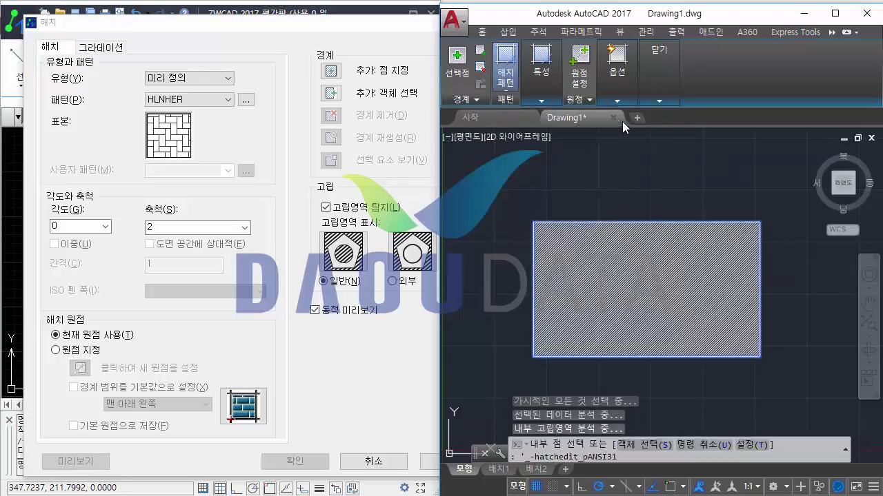
left_click(514, 81)
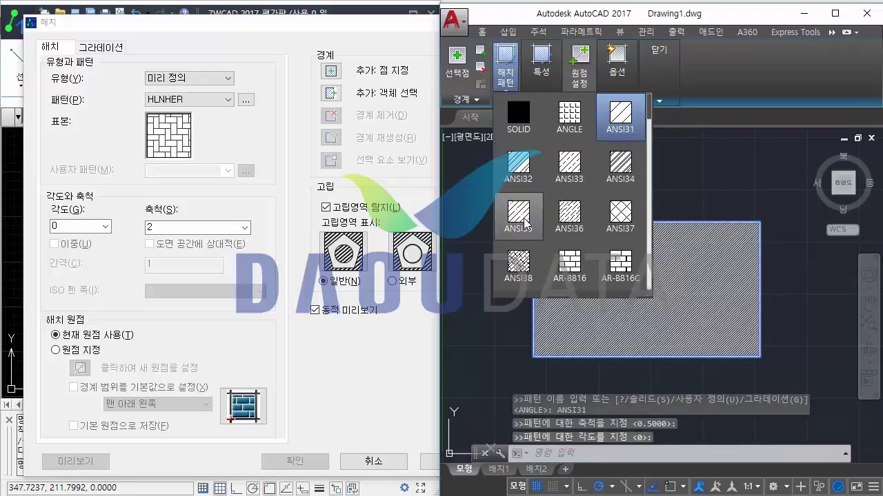
left_click(521, 219)
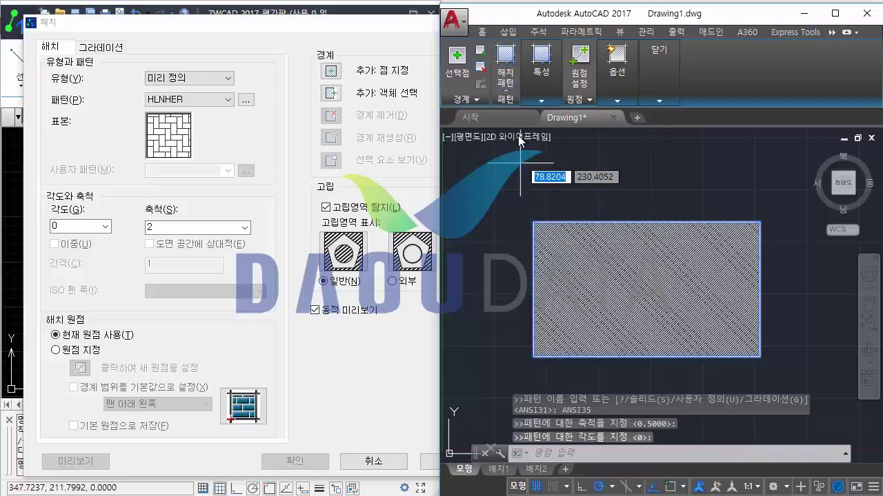
Step: Try SOLID and AR-B816C, then settle on the ANGLE grid pattern
left_click(507, 80)
left_click(517, 119)
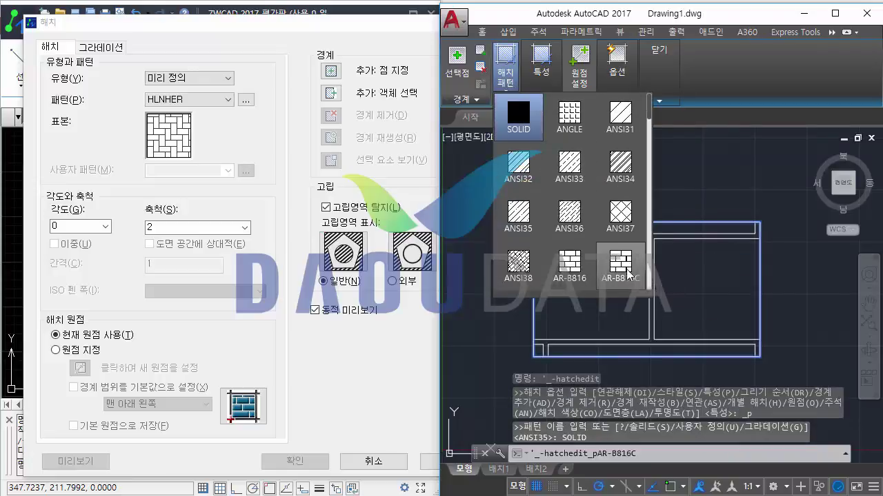
left_click(624, 266)
left_click(513, 86)
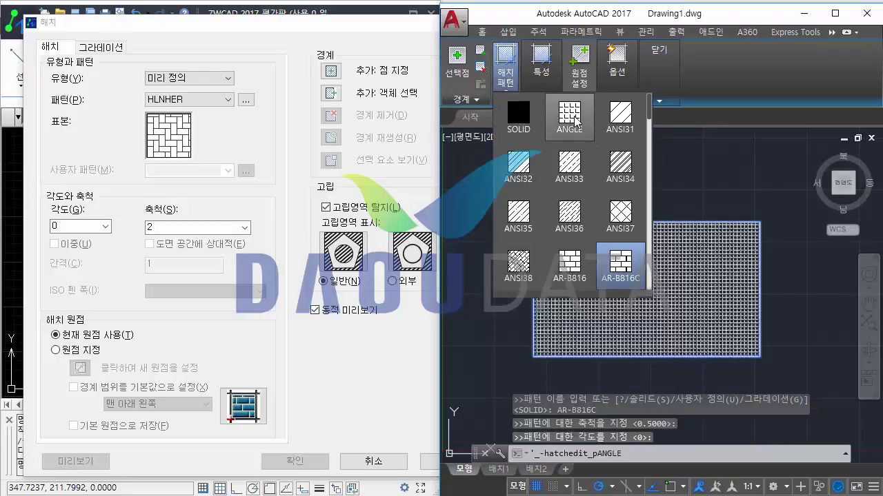
left_click(578, 124)
left_click(544, 95)
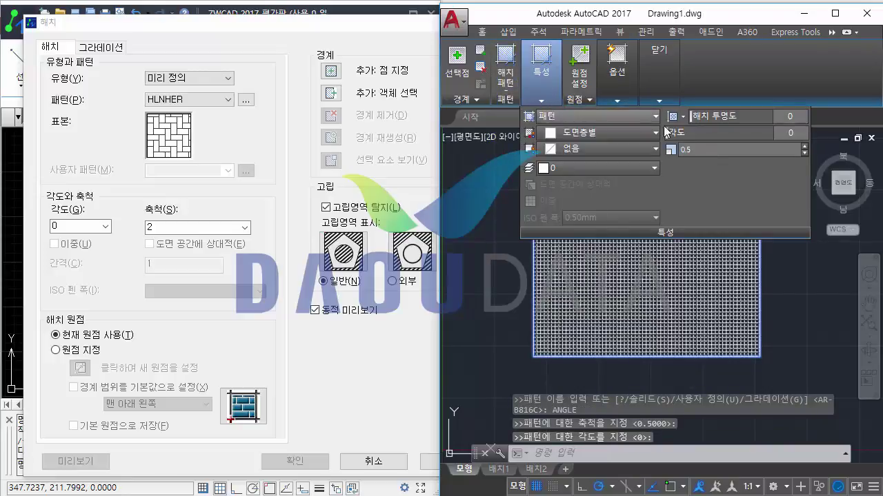
Step: Set the ANGLE hatch scale to 1 after briefly trying 3
left_click(698, 149)
type("3")
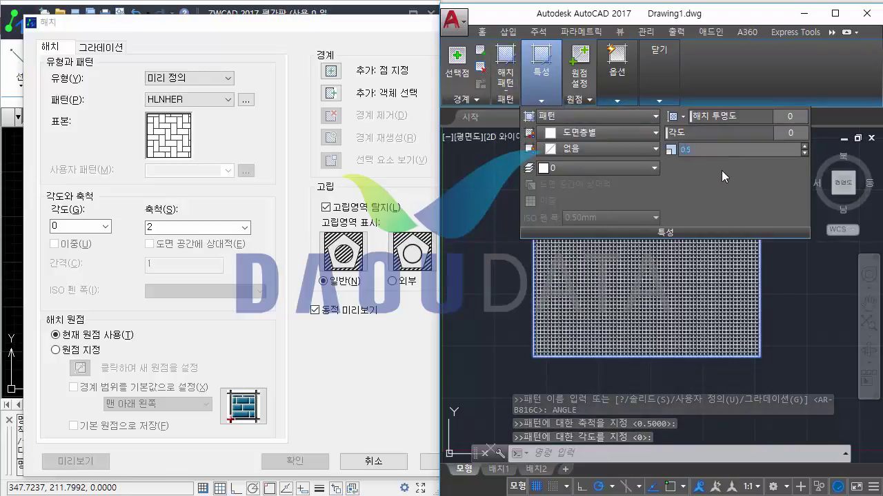
key("Return")
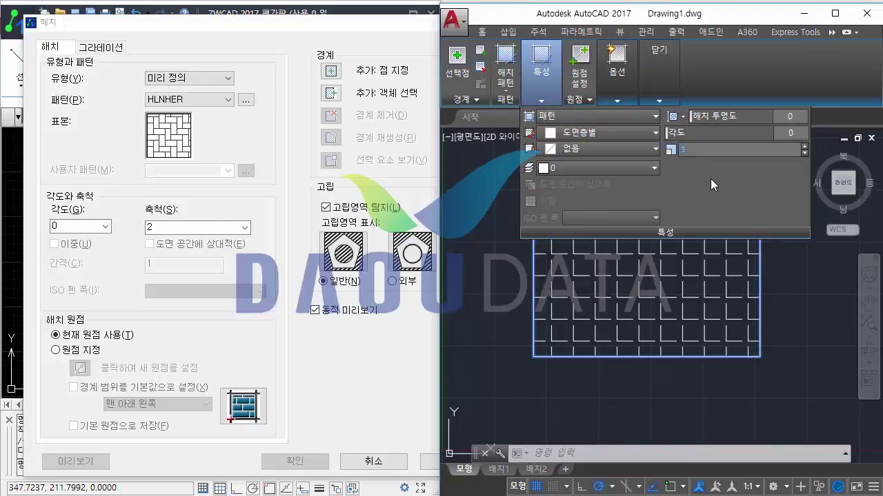
type("1")
key("Return")
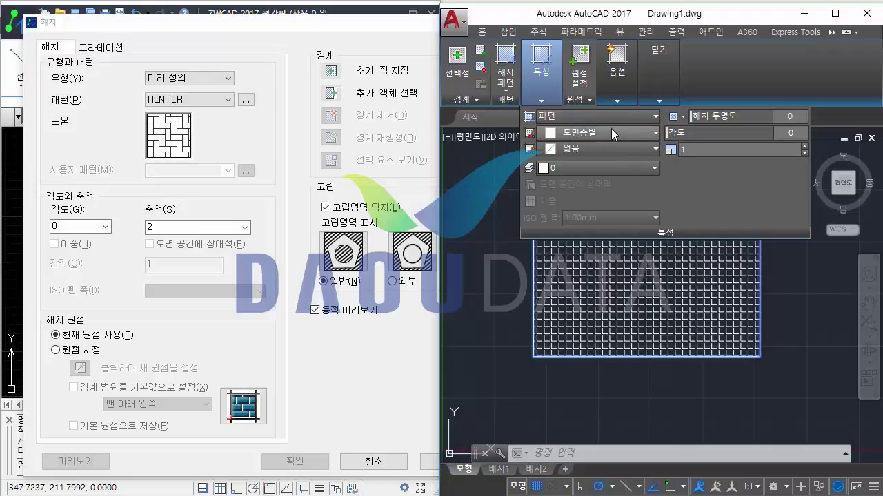
Step: Give the hatch black lines on a 241,235,31 yellow background
left_click(602, 148)
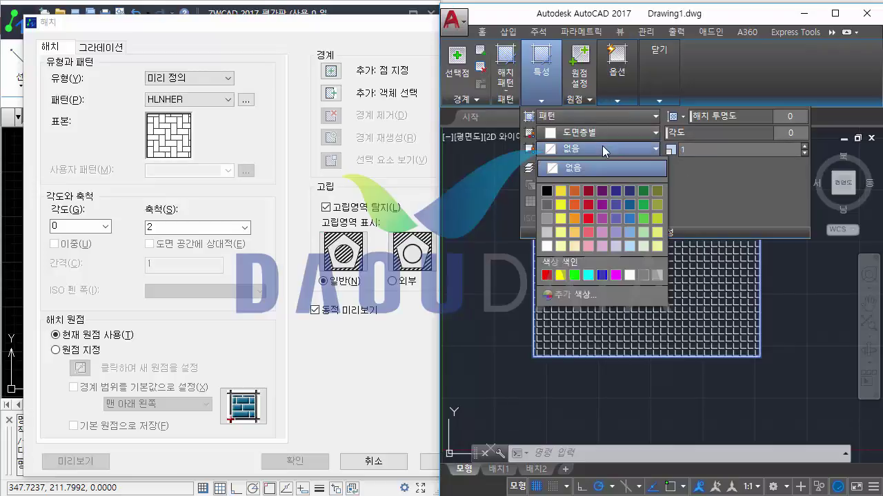
left_click(568, 194)
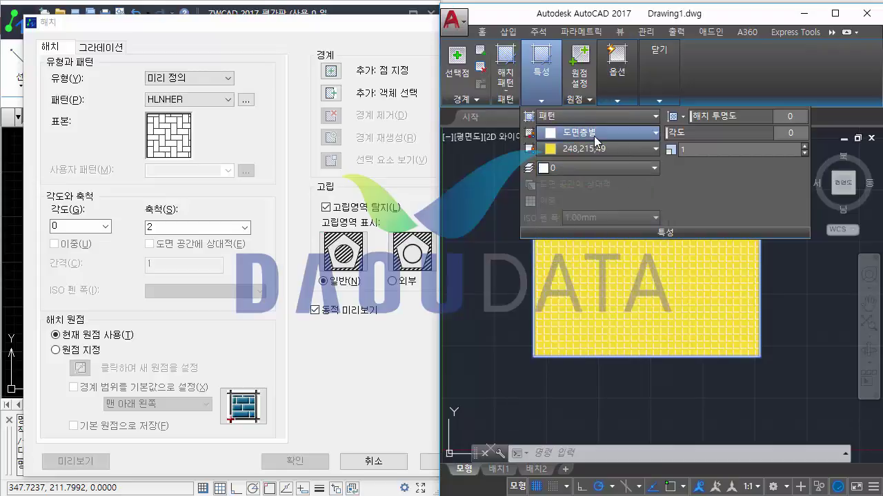
left_click(594, 136)
left_click(583, 189)
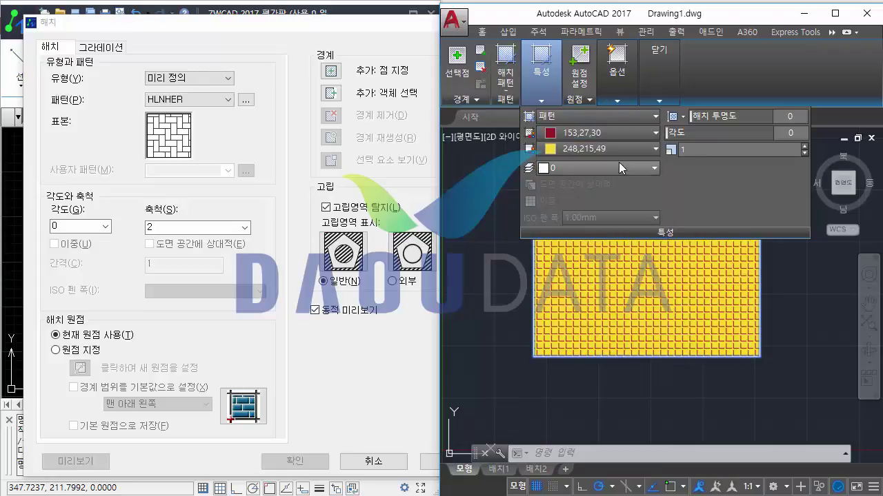
left_click(604, 132)
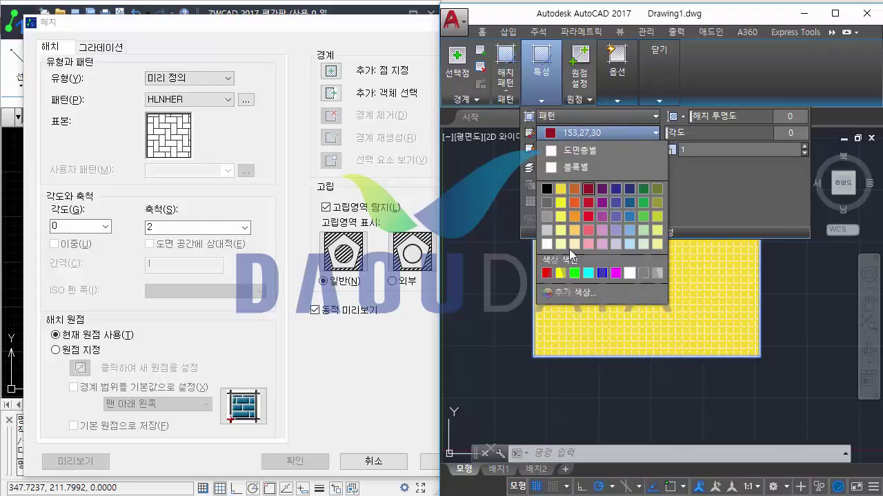
left_click(547, 244)
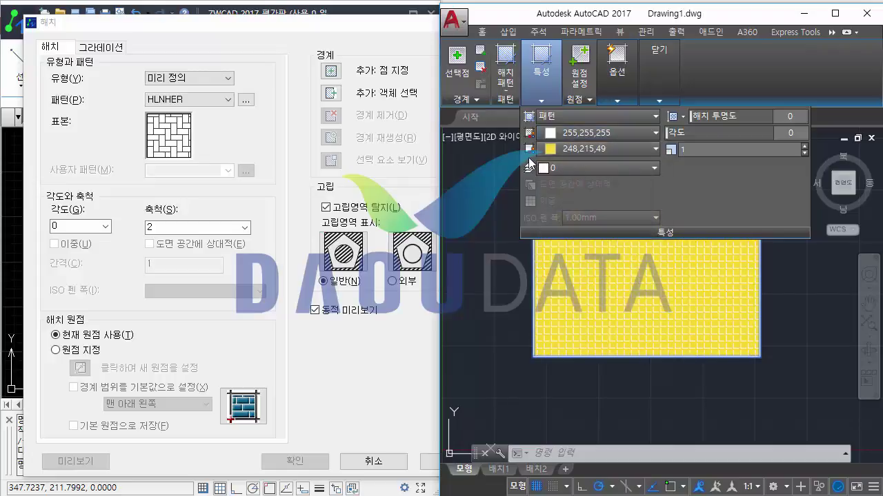
left_click(593, 133)
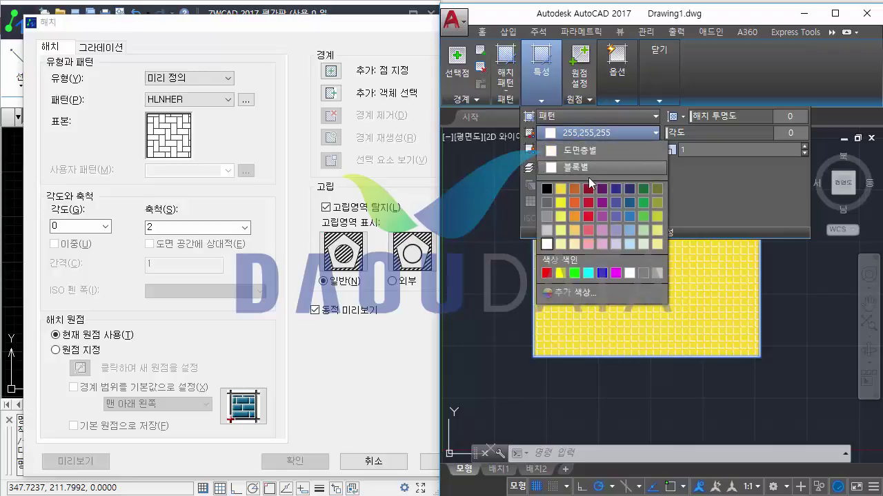
left_click(547, 189)
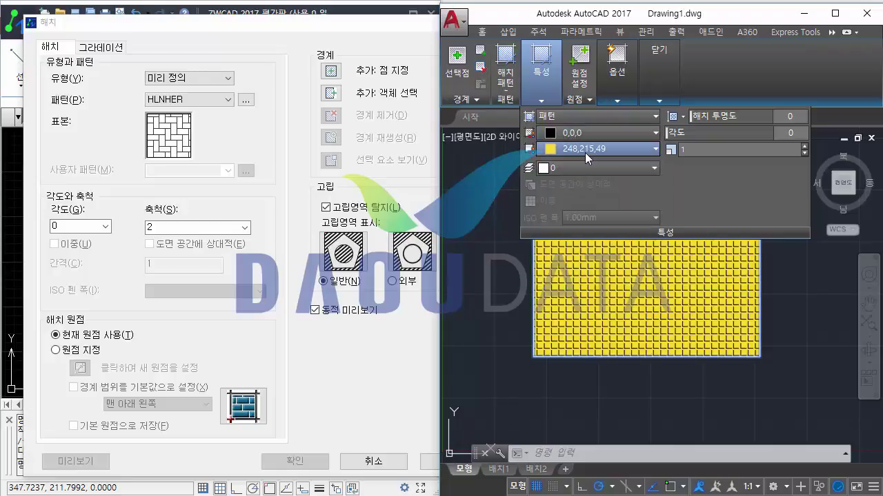
left_click(585, 149)
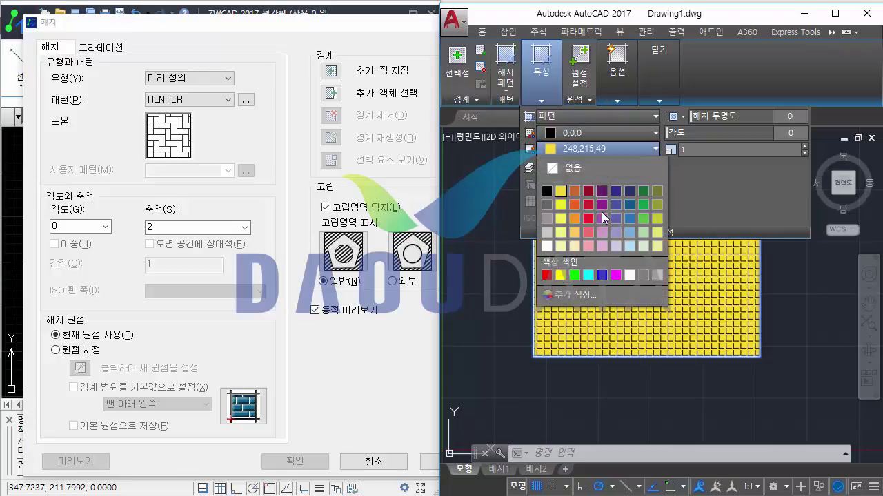
left_click(560, 205)
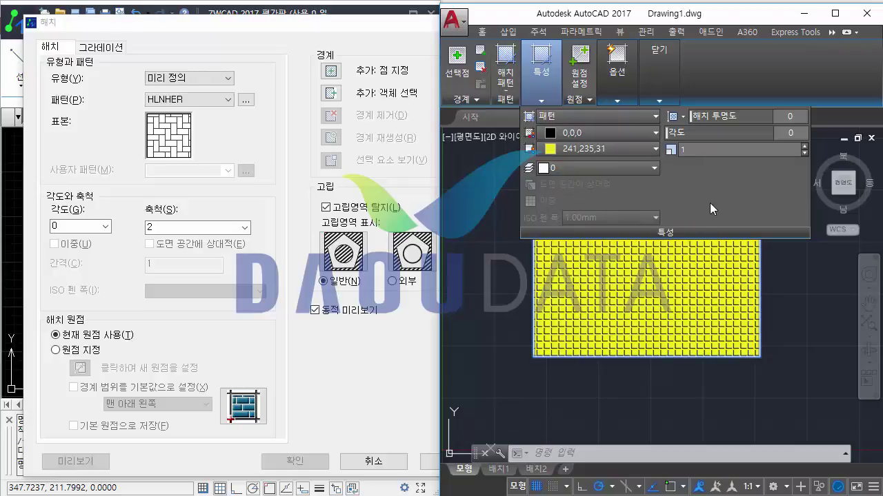
Step: Put the hatch on the current layer and drag its transparency to about 56
left_click(599, 172)
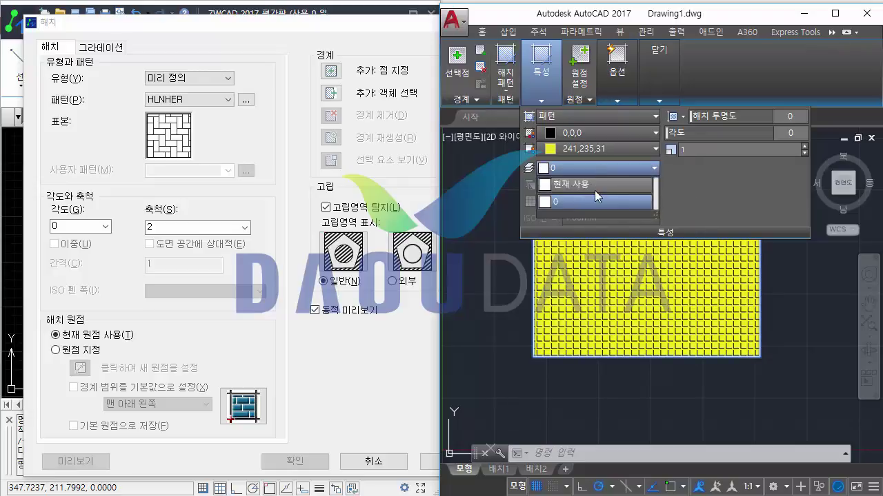
left_click(594, 187)
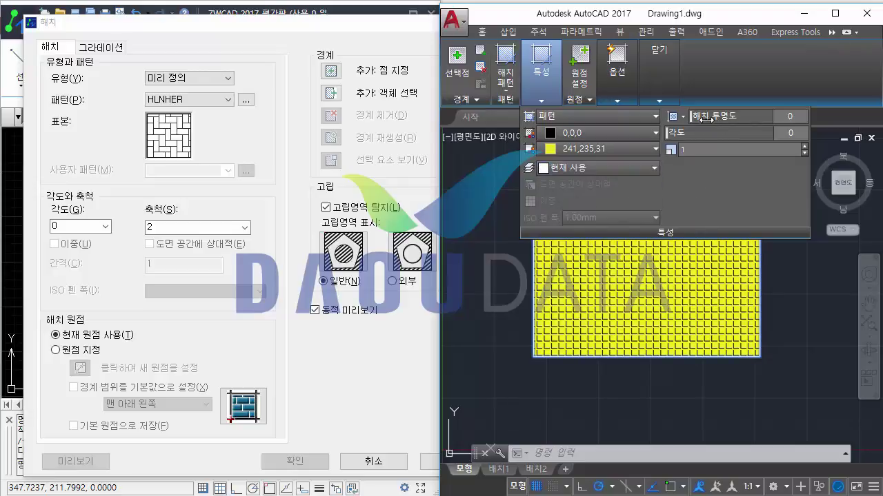
mouse_move(723, 116)
left_mouse_down()
mouse_move(817, 115)
mouse_move(785, 123)
mouse_move(754, 219)
left_mouse_up()
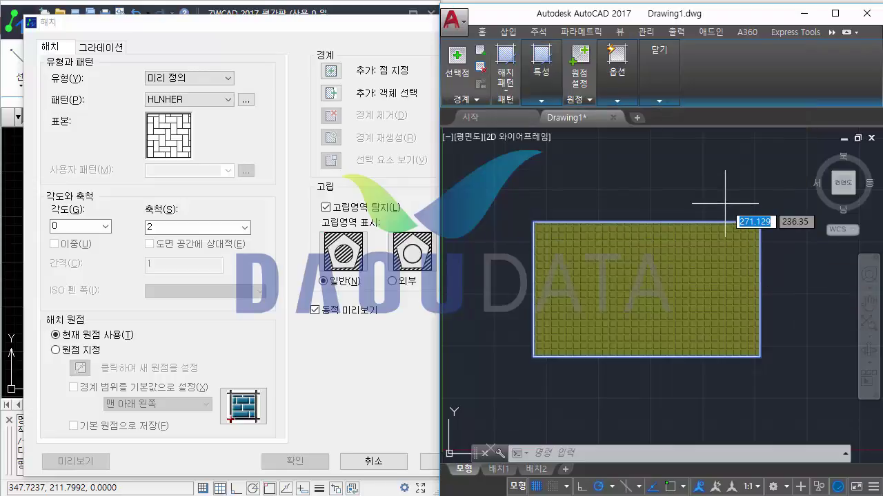
Step: Move ZWCAD's Hatch dialog aside, choose SOLID, and pick inside the rectangle as boundary
left_click(370, 27)
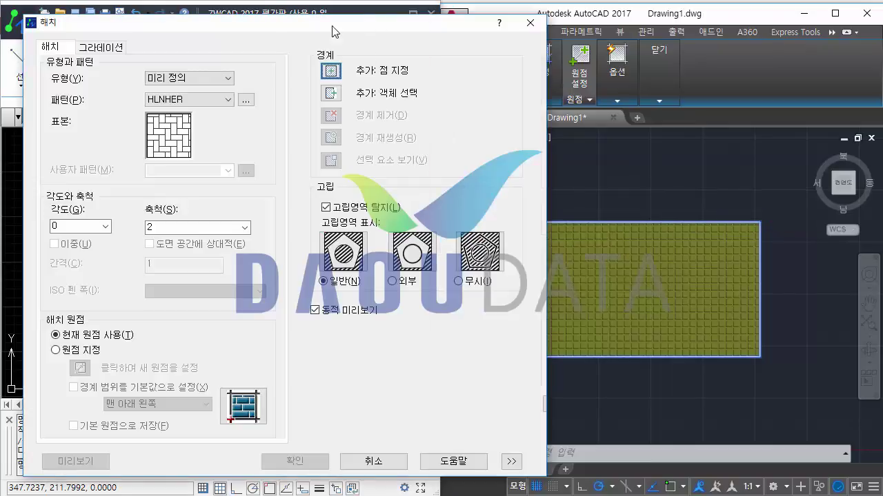
left_click_drag(264, 35, 573, 35)
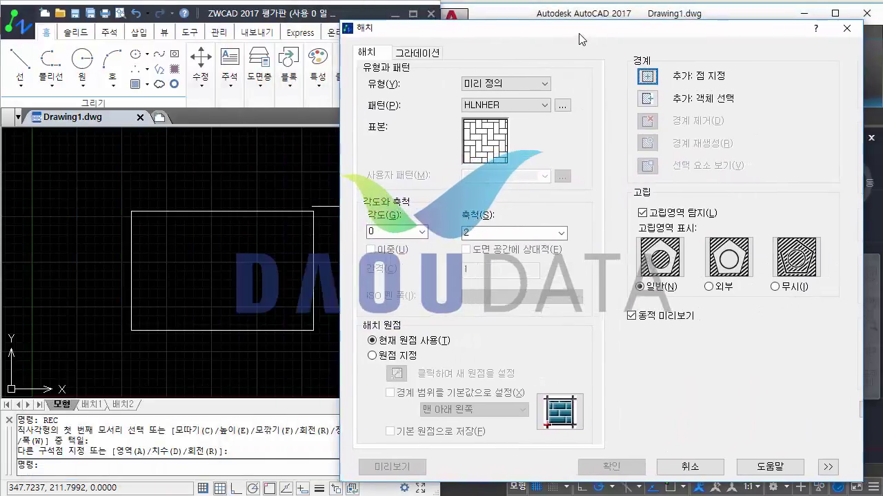
left_click(537, 98)
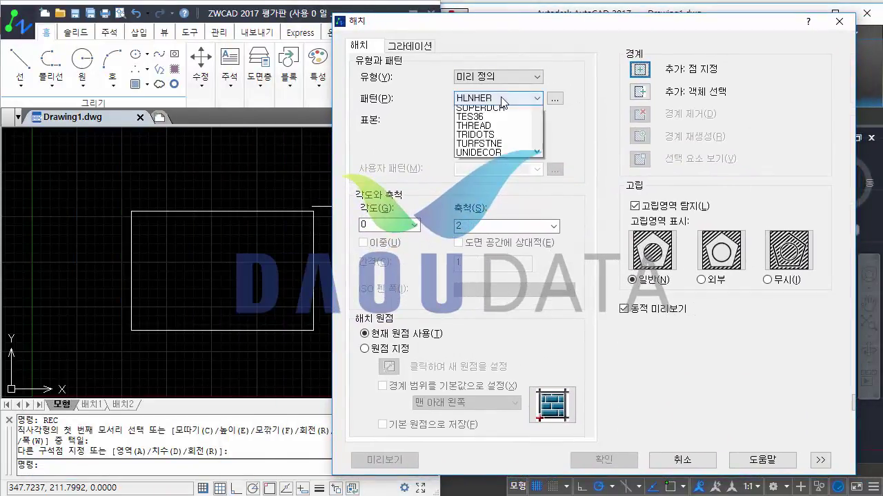
left_click_drag(542, 229, 541, 115)
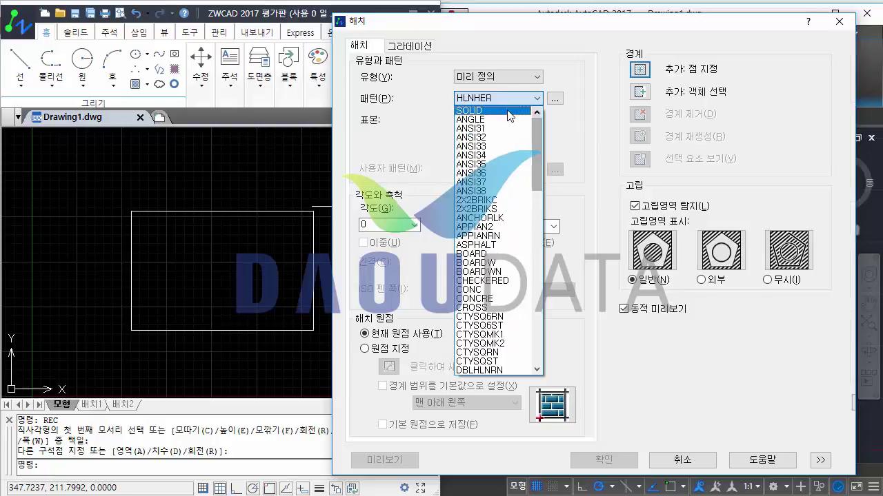
left_click(470, 110)
left_click(638, 71)
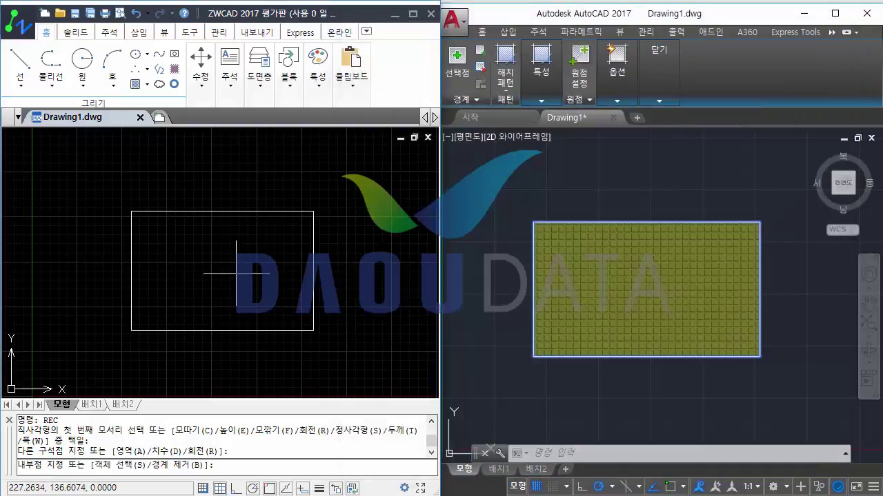
left_click(236, 273)
key("Return")
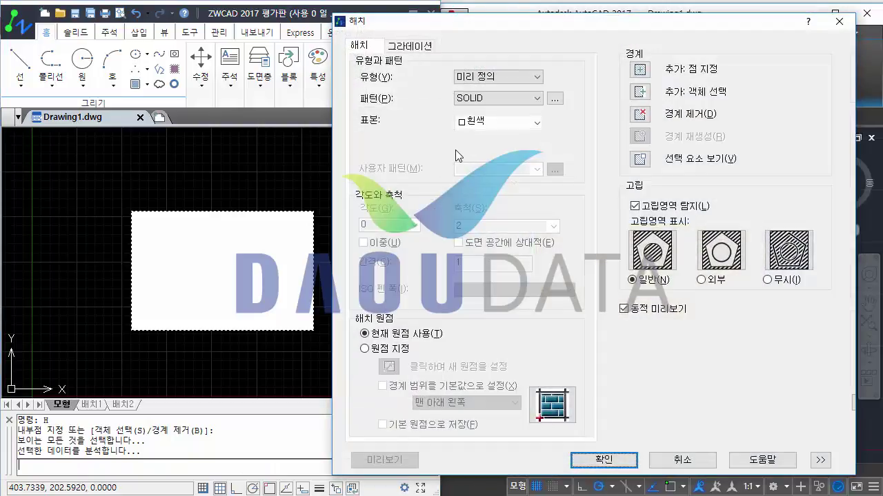
Step: Switch the pattern to 2X2BRIKC, then APPIAN2 from the palette, and expand extra options
left_click(510, 98)
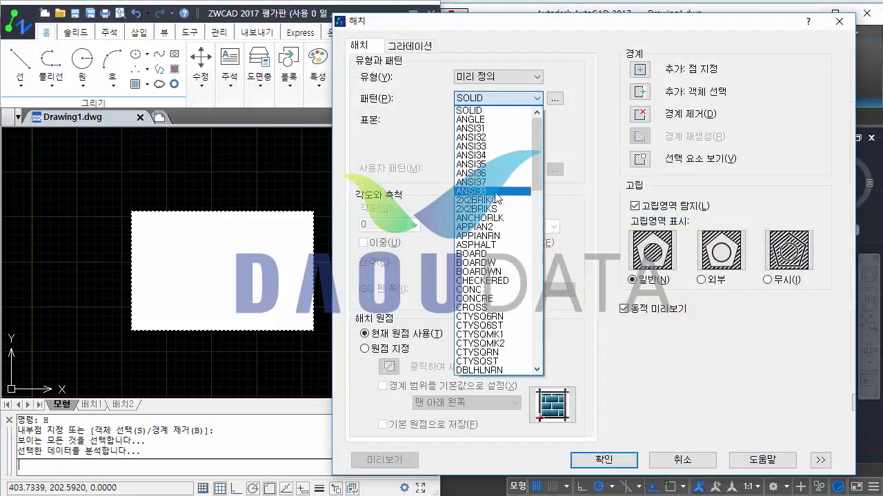
left_click(497, 199)
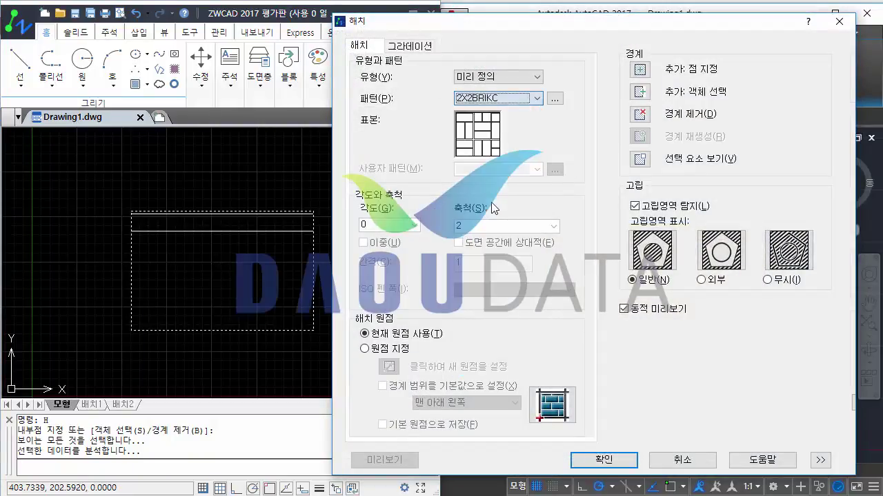
left_click(480, 138)
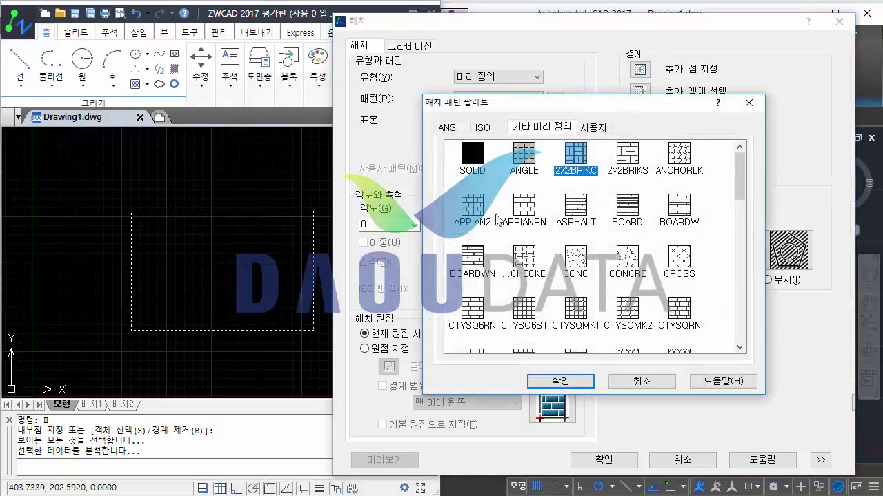
double_click(473, 220)
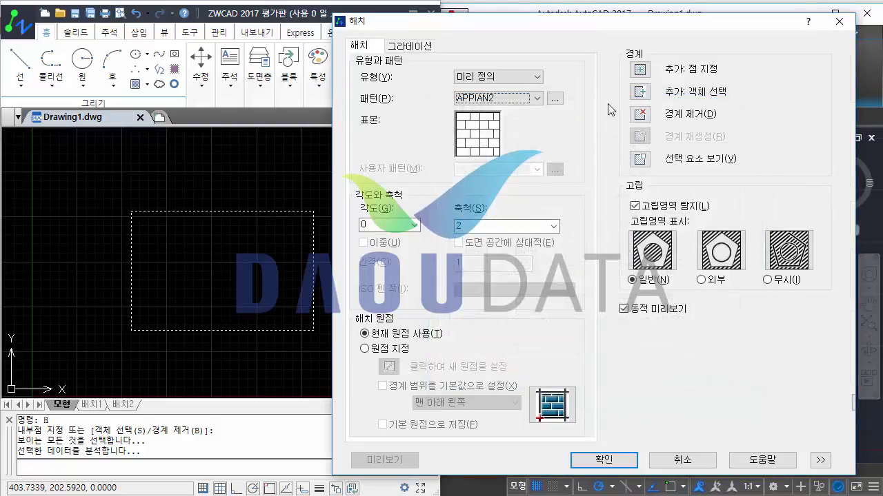
left_click(821, 460)
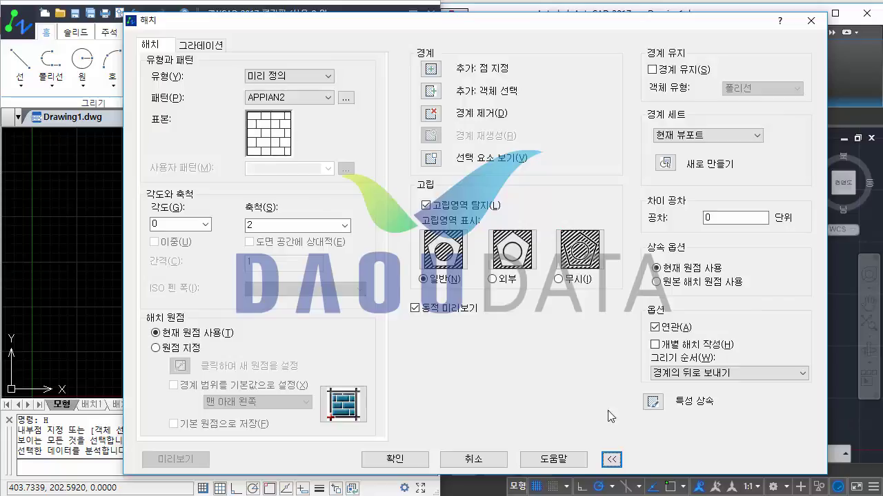
Step: Collapse and move the Hatch dialog, then re-pick inside the rectangle, dismissing the duplicate-boundary error
left_click(609, 460)
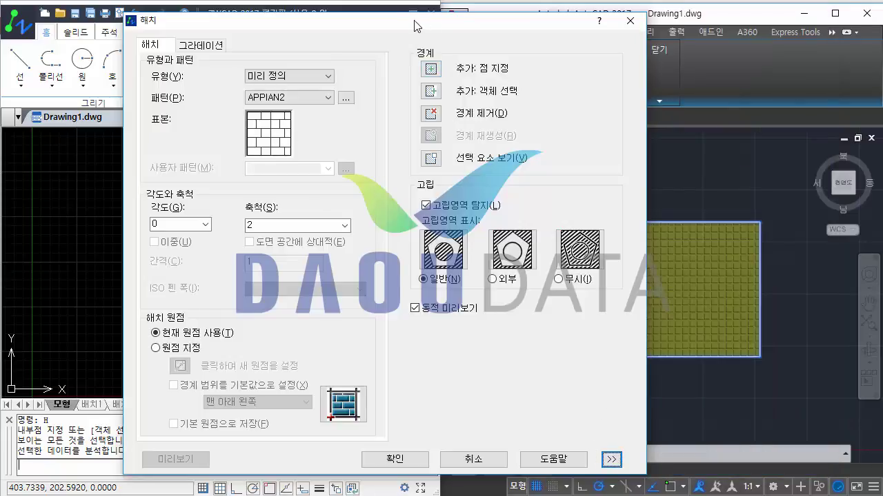
left_click_drag(415, 28, 628, 39)
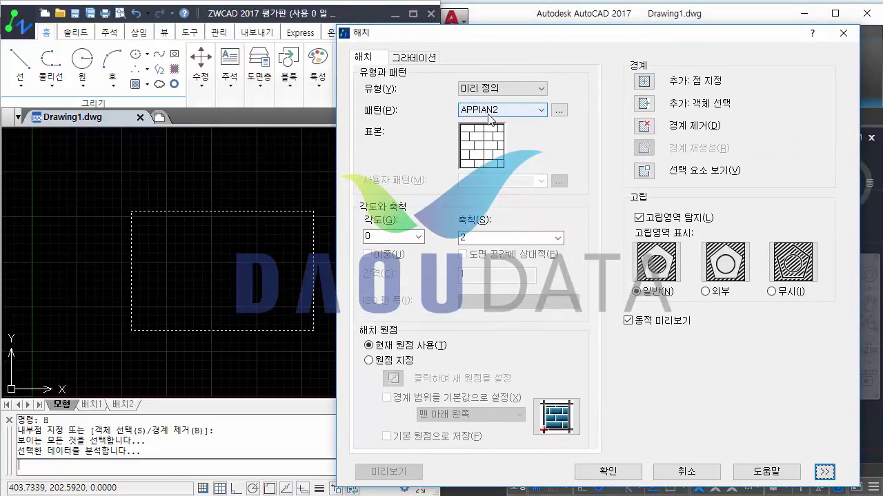
left_click(644, 324)
left_click(645, 327)
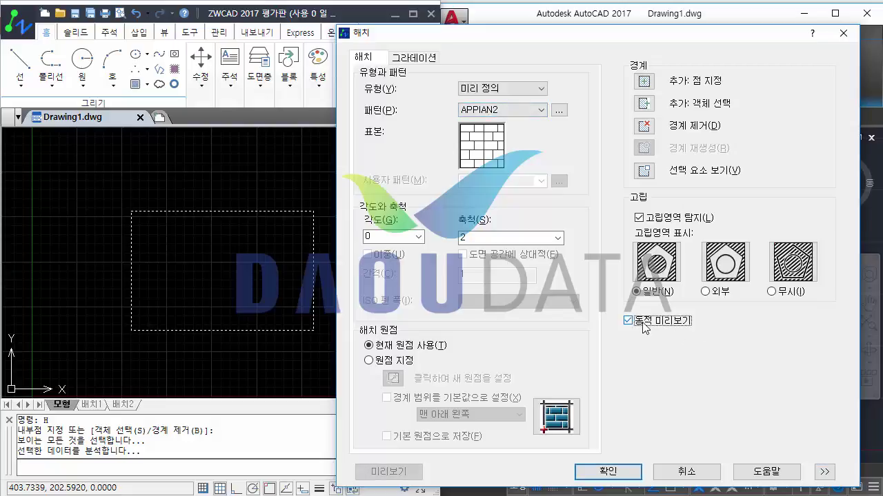
left_click(644, 84)
left_click(239, 258)
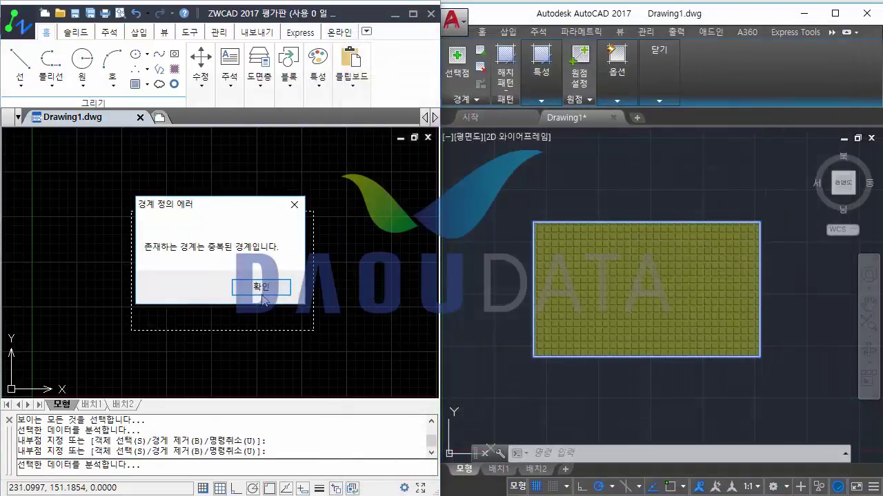
left_click(260, 288)
left_click(276, 234)
Step: Return to the Hatch dialog and try the ASPHALT, CTYSQ6RN and 2X2BRIKC patterns
key("Return")
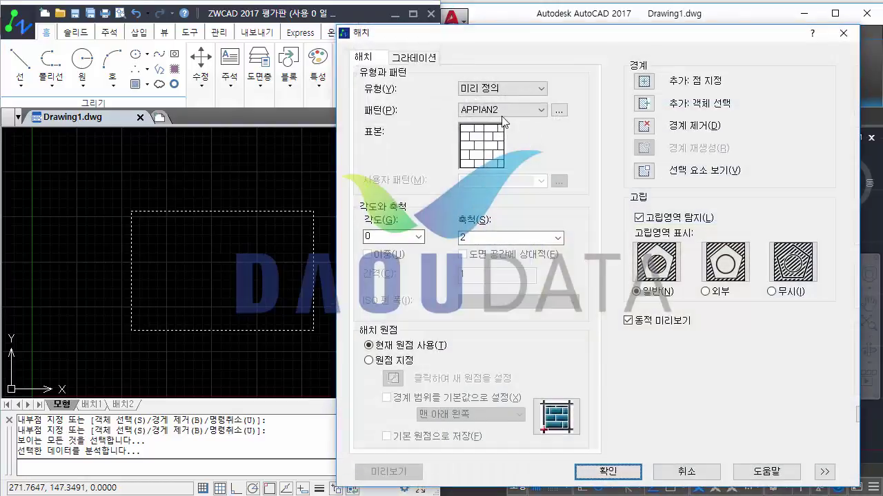
left_click(499, 111)
left_click(495, 125)
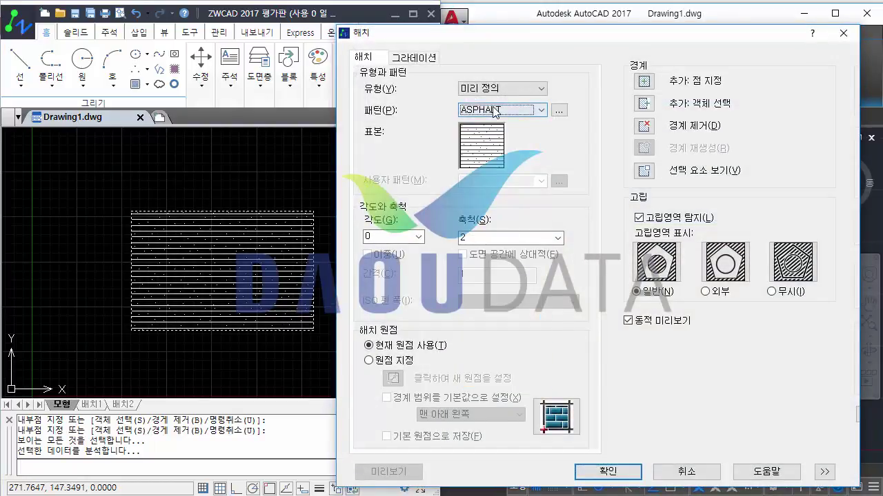
left_click(500, 110)
left_click(495, 195)
left_click(498, 111)
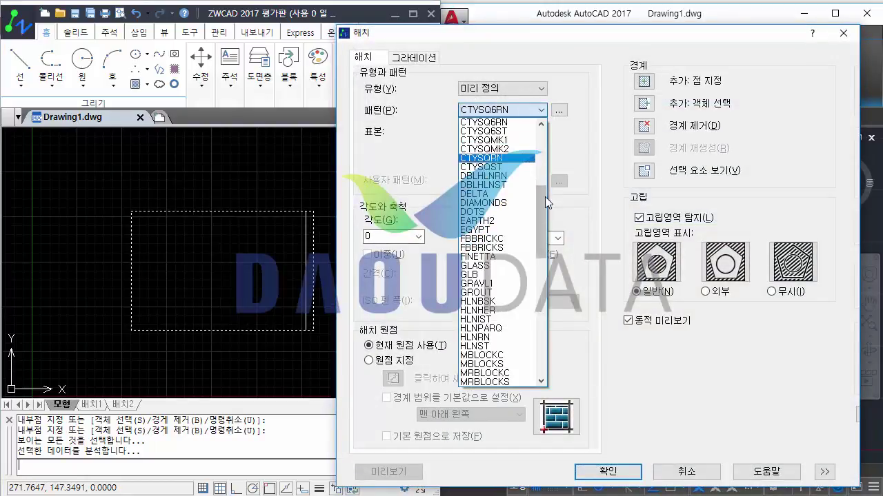
left_click_drag(545, 197, 545, 148)
left_click(483, 122)
Step: Try ANSI32 at a new scale, then switch the pattern to a SOLID fill
left_click(500, 110)
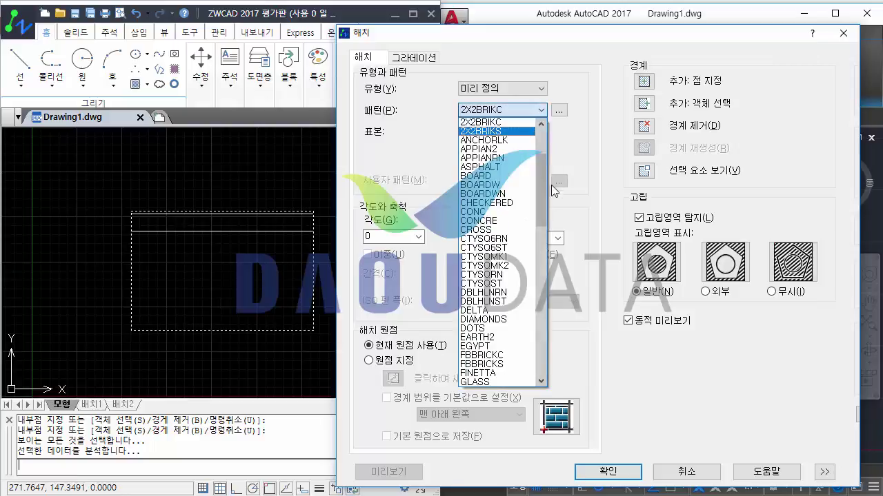
scroll(503, 207, "up", 5)
left_click(483, 145)
left_click(492, 237)
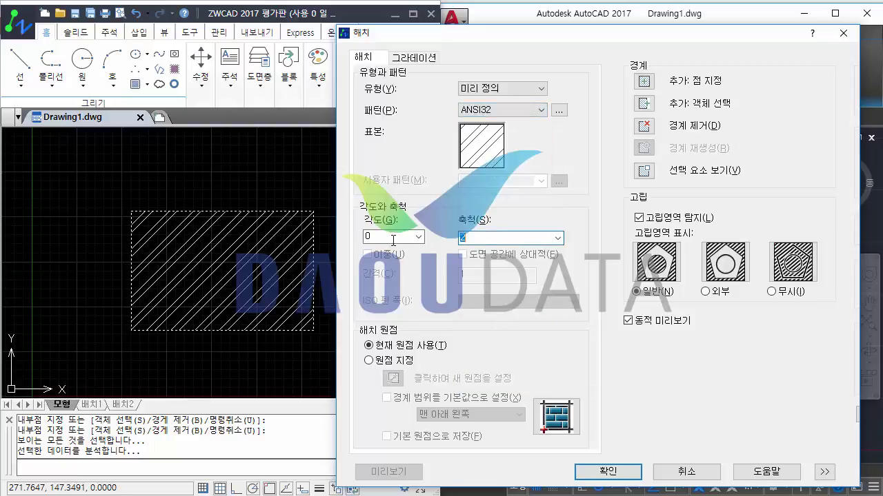
type("1")
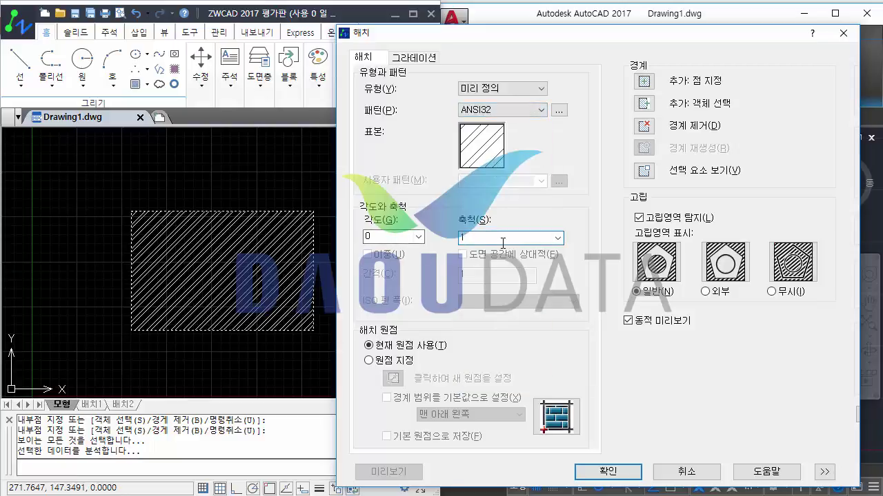
type("5")
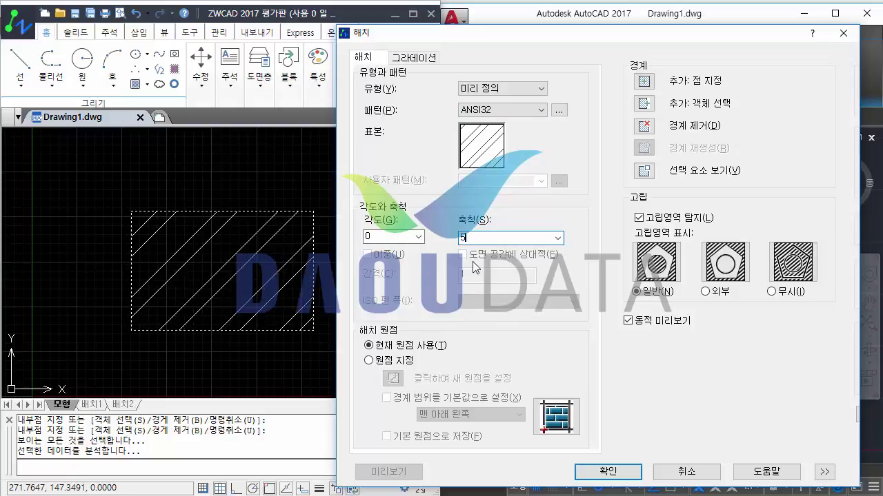
type("3")
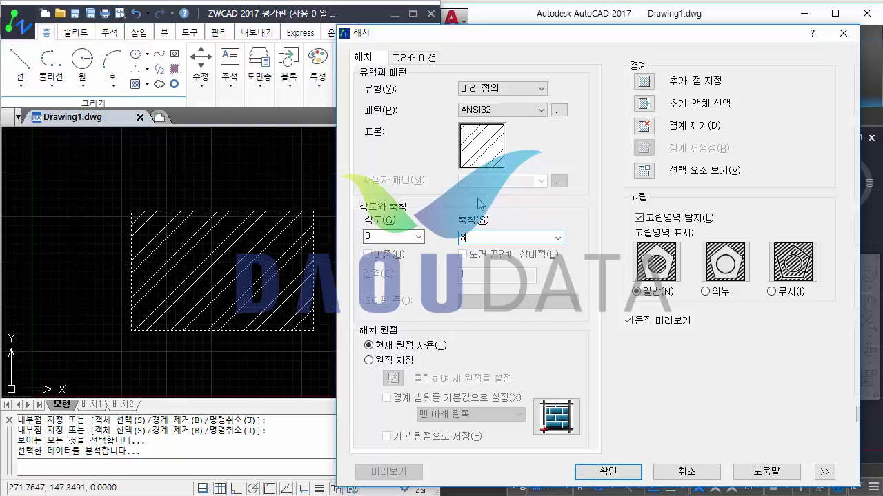
left_click(511, 111)
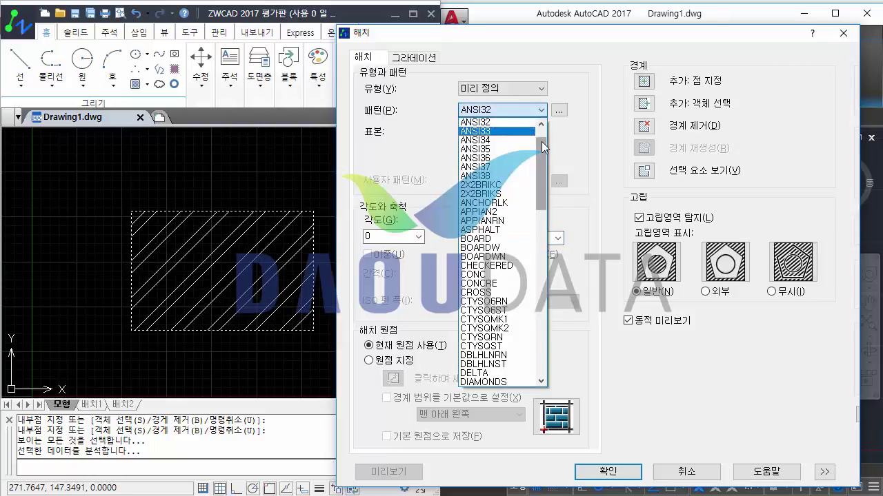
scroll(497, 133, "up", 1)
left_click(483, 122)
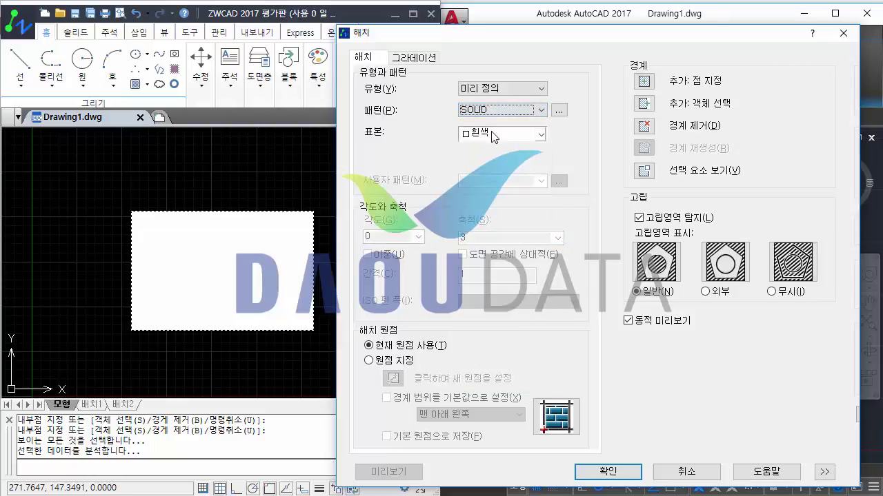
Step: Fill the rectangle with a solid hatch coloured red
left_click(497, 134)
left_click(486, 193)
left_click(496, 134)
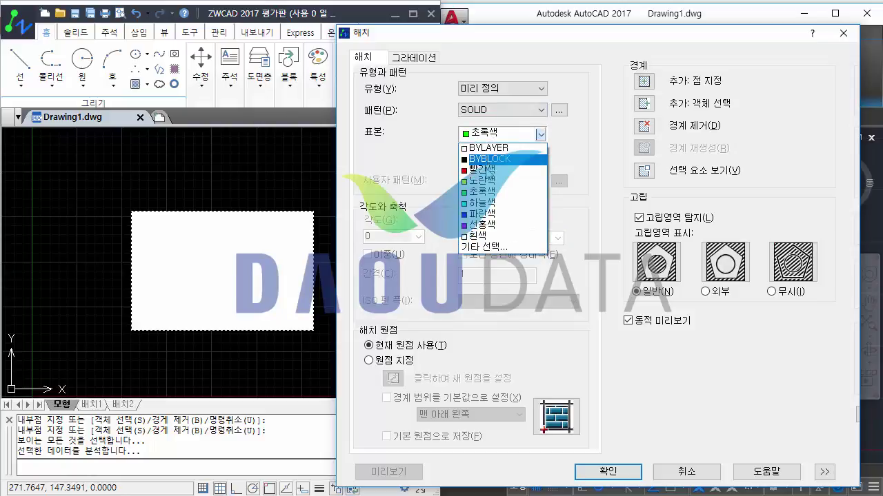
left_click(483, 214)
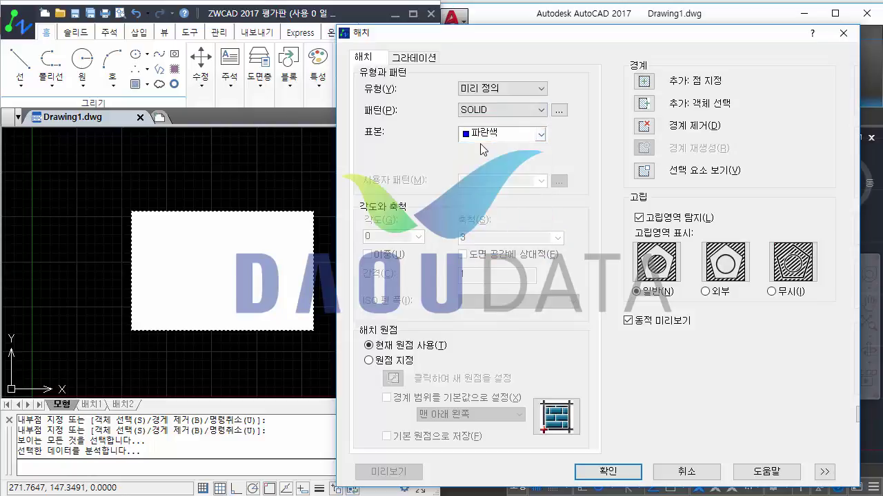
left_click(485, 135)
left_click(483, 180)
left_click(489, 135)
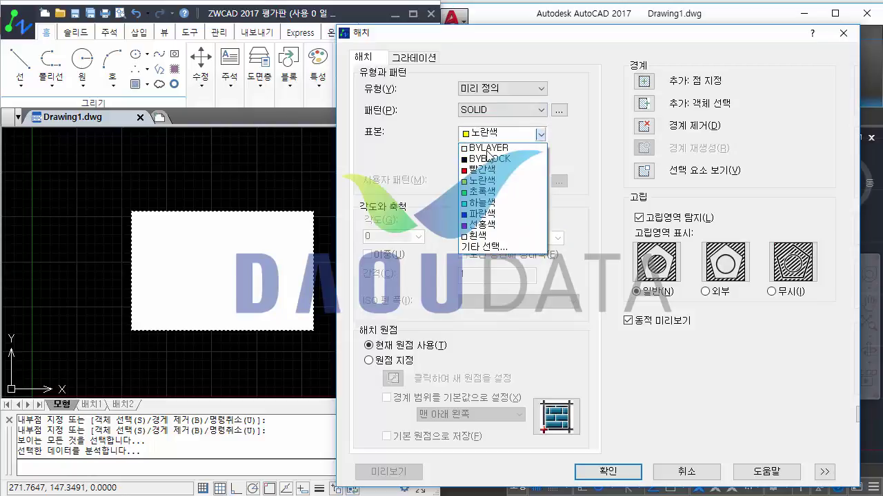
left_click(481, 172)
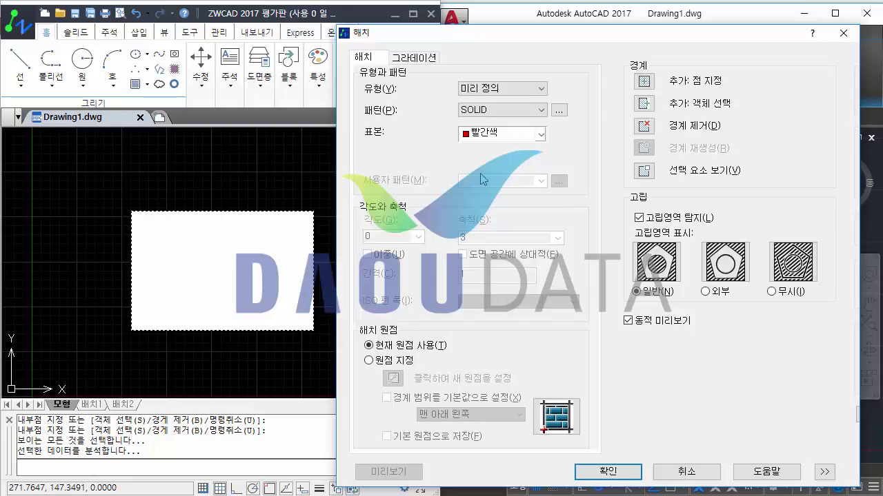
left_click(607, 472)
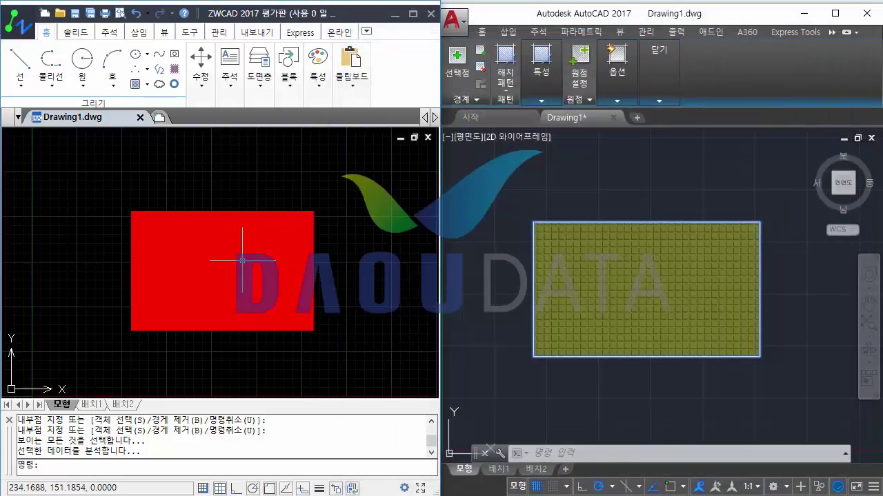
Step: Erase the red hatch, leaving only the rectangle outline
left_click(227, 276)
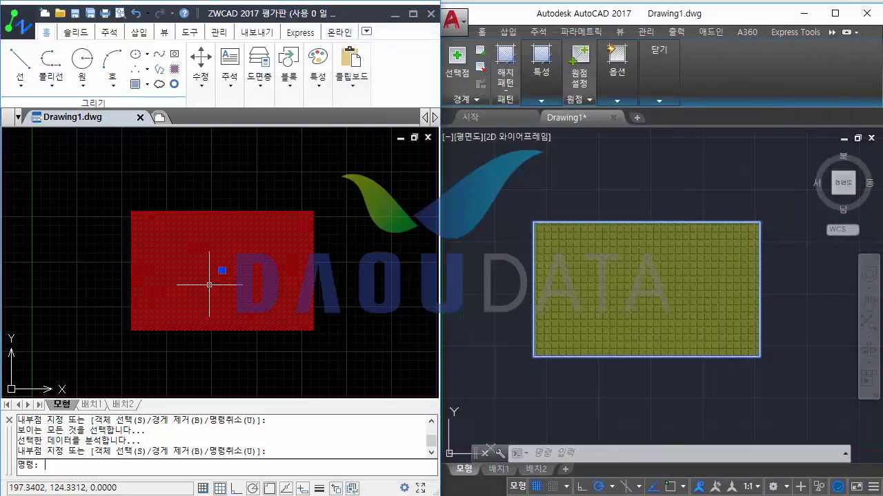
type("e")
key("Return")
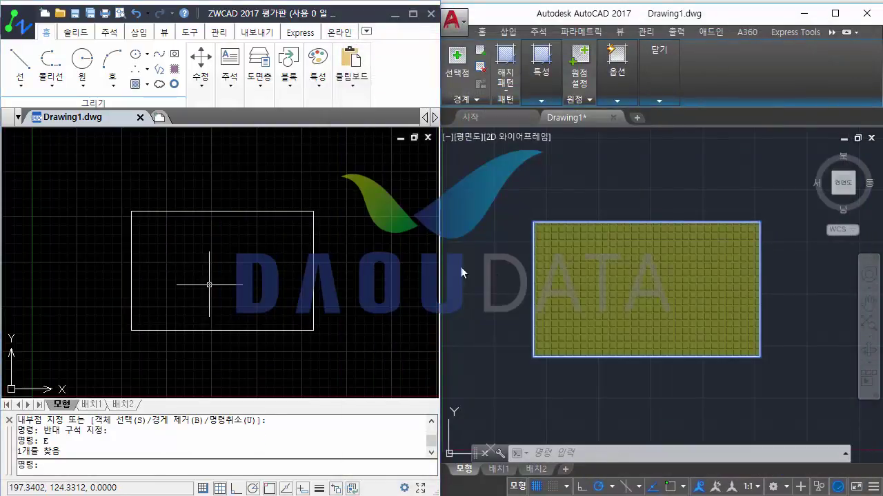
Step: Hatch the empty rectangle with the ANSI31 diagonal-line pattern at scale 3 by picking inside it
type("h")
key("Return")
left_click(481, 109)
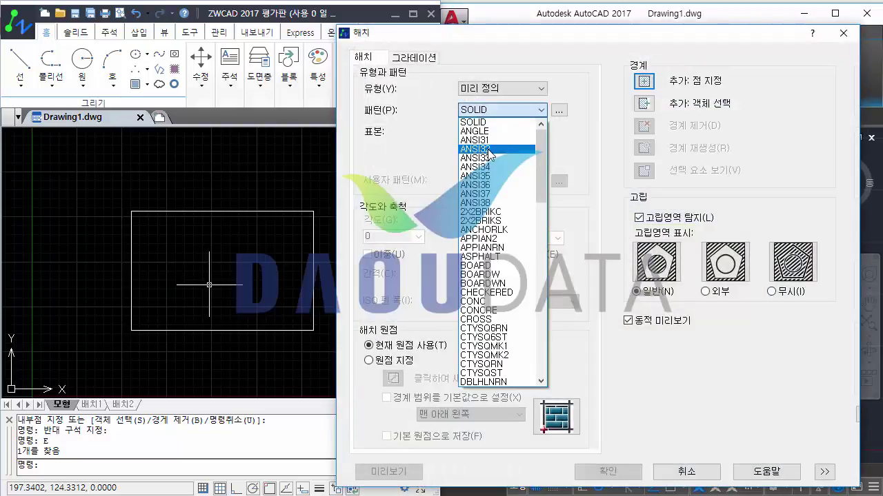
left_click(491, 147)
left_click(495, 145)
left_click(473, 169)
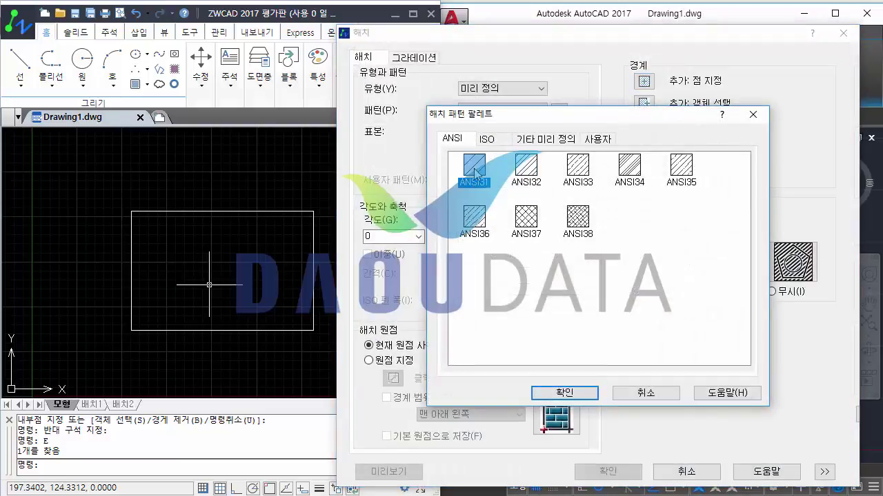
left_click(564, 393)
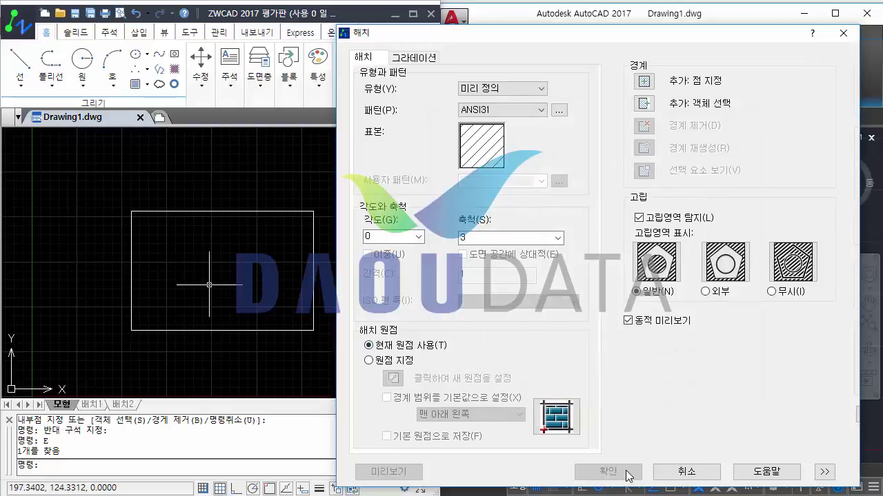
left_click(642, 81)
left_click(224, 275)
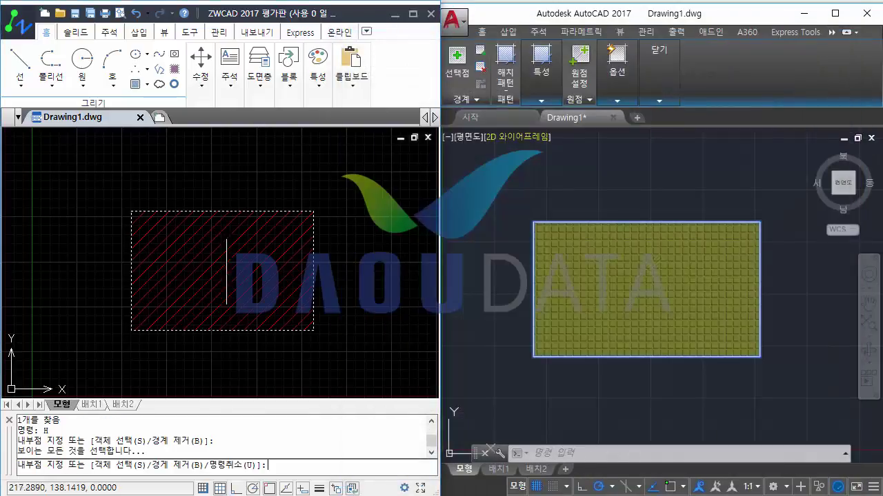
key("Return")
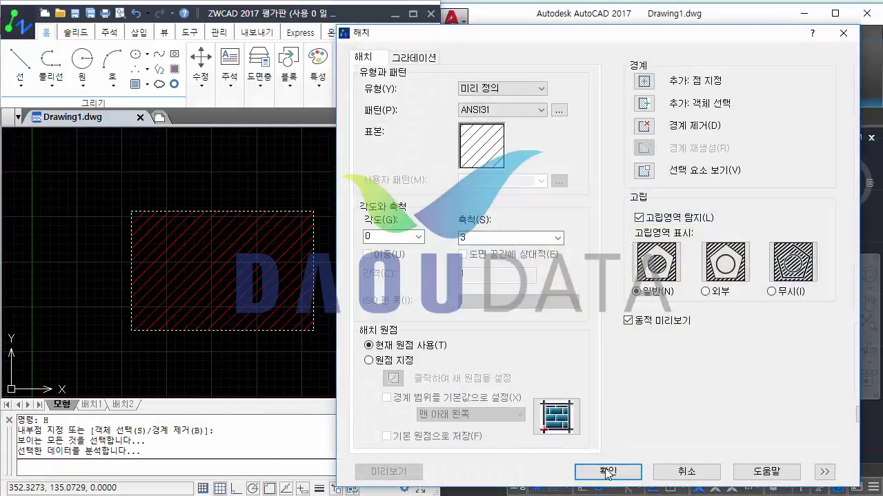
left_click(609, 473)
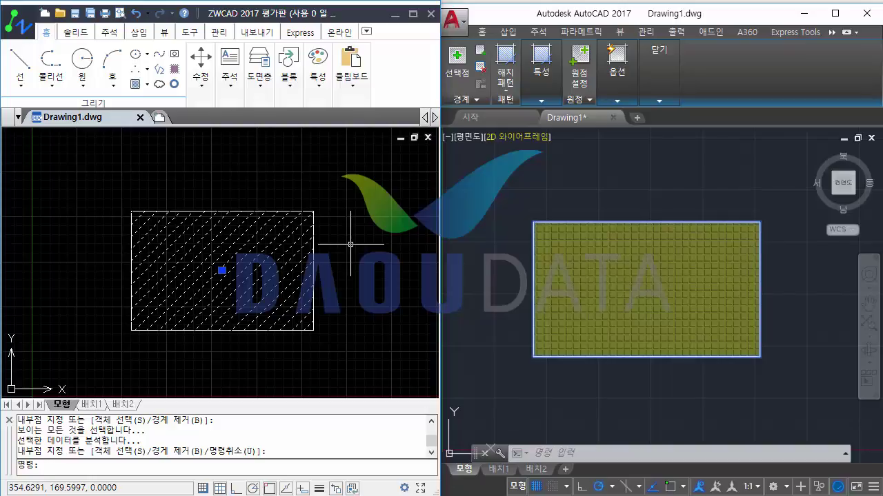
Step: Select the ANSI31 hatch and reopen its Hatch edit dialog
key("Return")
key("Escape")
key("Escape")
key("Escape")
key("Escape")
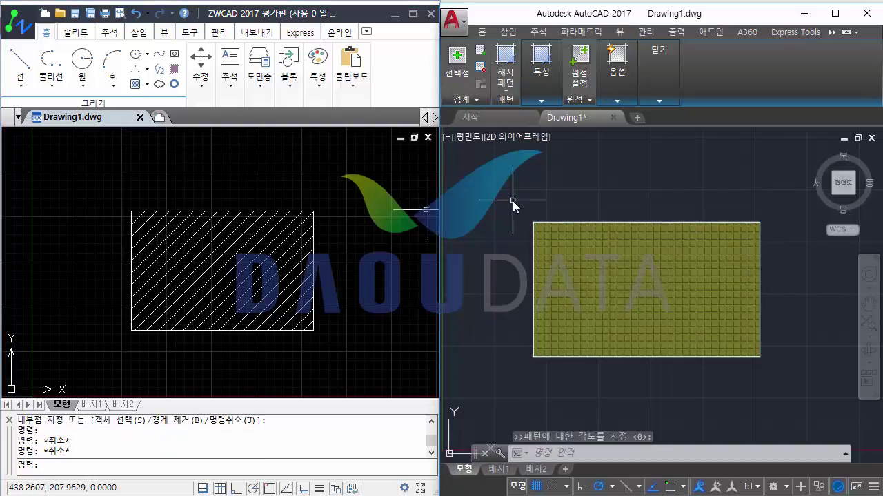
left_click(197, 255)
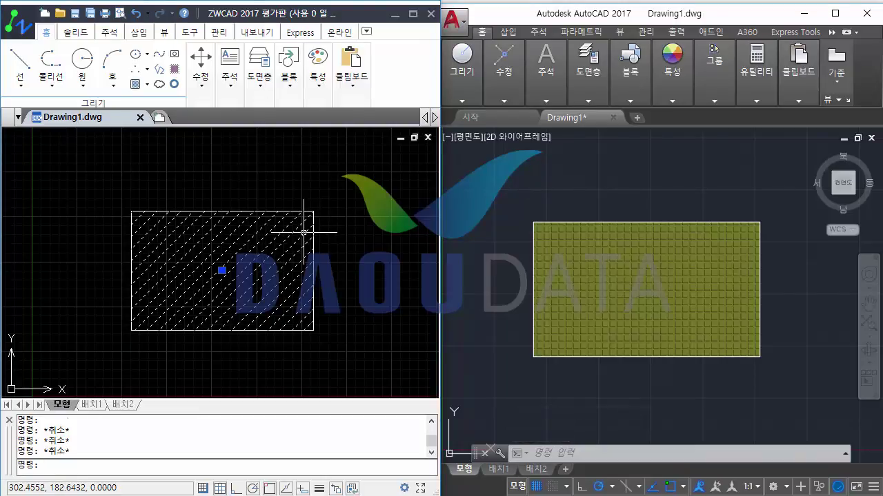
key("Escape")
double_click(303, 233)
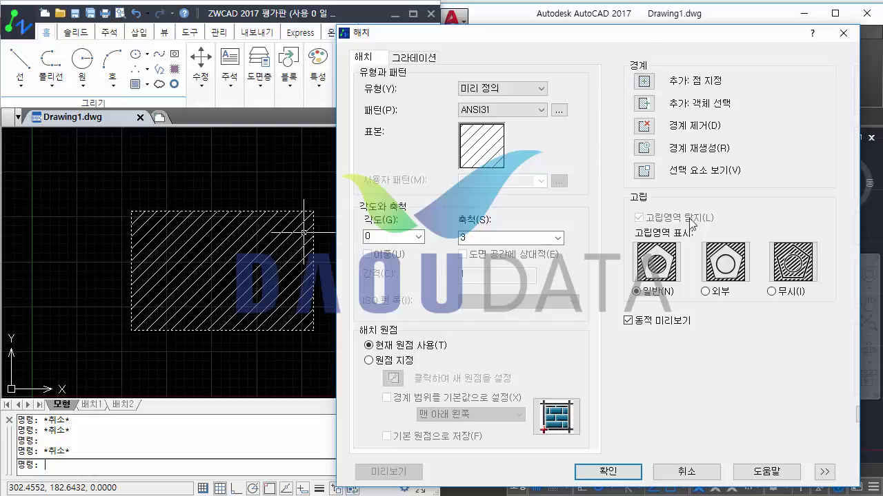
Step: Copy the hatch with CP to a spot up and right of the rectangle
left_click(672, 473)
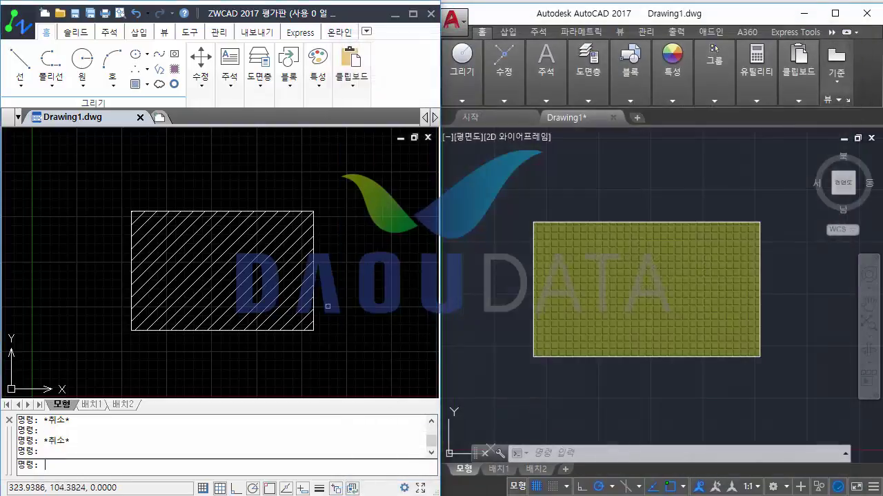
type("CP")
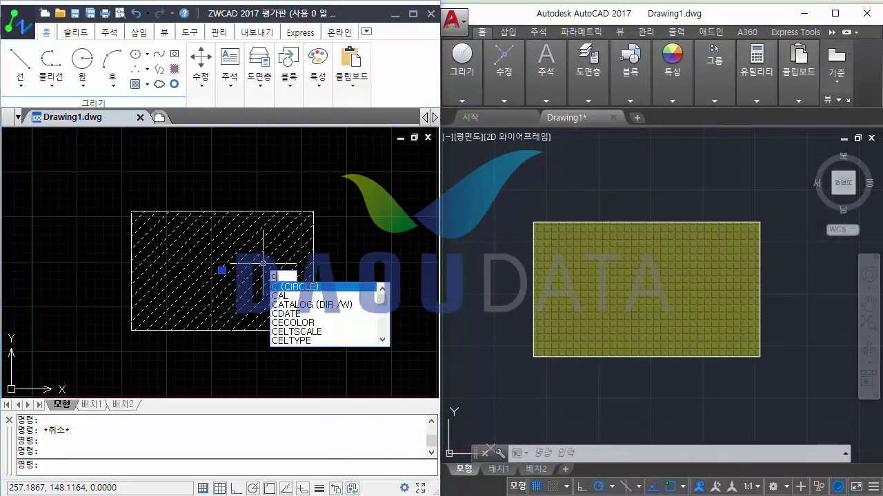
key("Return")
left_click(272, 245)
scroll(272, 245, "down", 2)
middle_click_drag(340, 219, 238, 245)
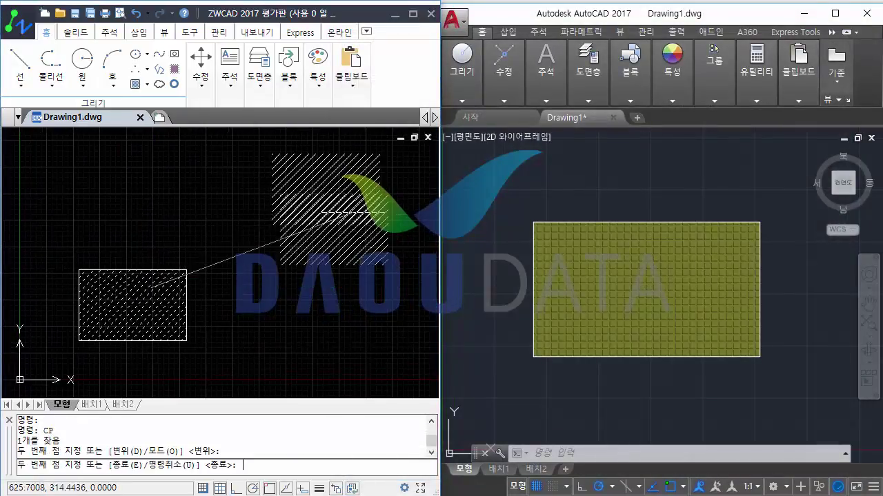
middle_click_drag(350, 176, 335, 204)
left_click(333, 205)
scroll(315, 200, "up", 2)
scroll(311, 238, "up", 2)
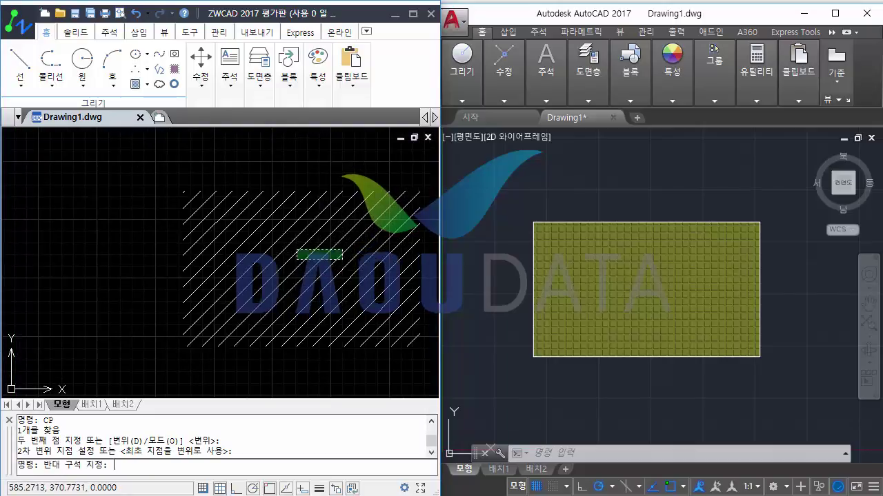
Step: Select the hatch and reopen its Hatch edit dialog
left_click_drag(345, 247, 296, 265)
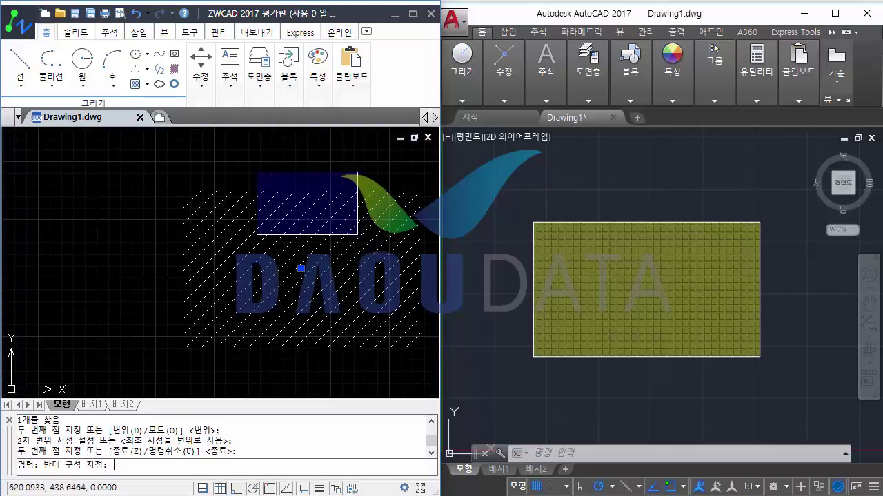
left_click(358, 173)
double_click(256, 236)
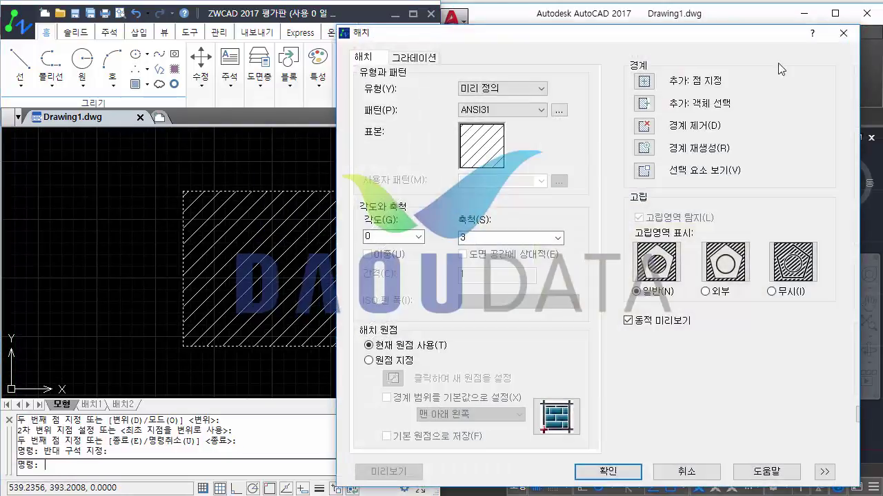
Step: Recreate the hatch's boundary and re-associate the hatch with it
left_click(660, 149)
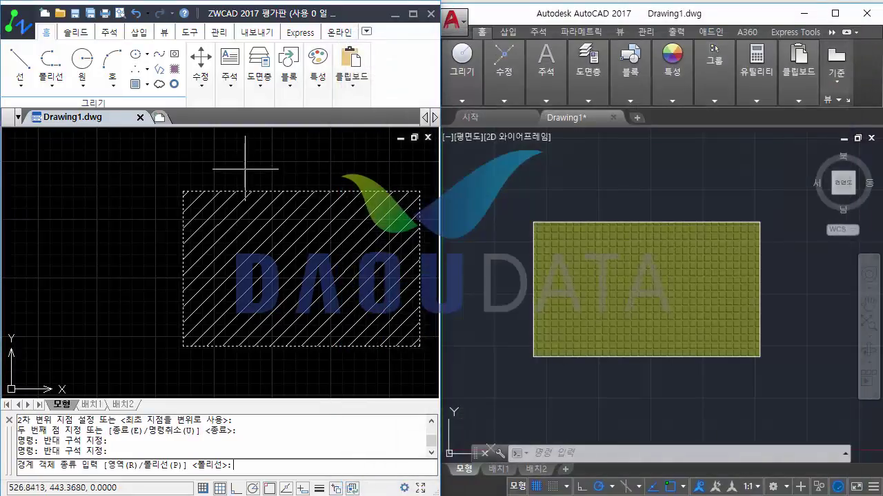
key("Return")
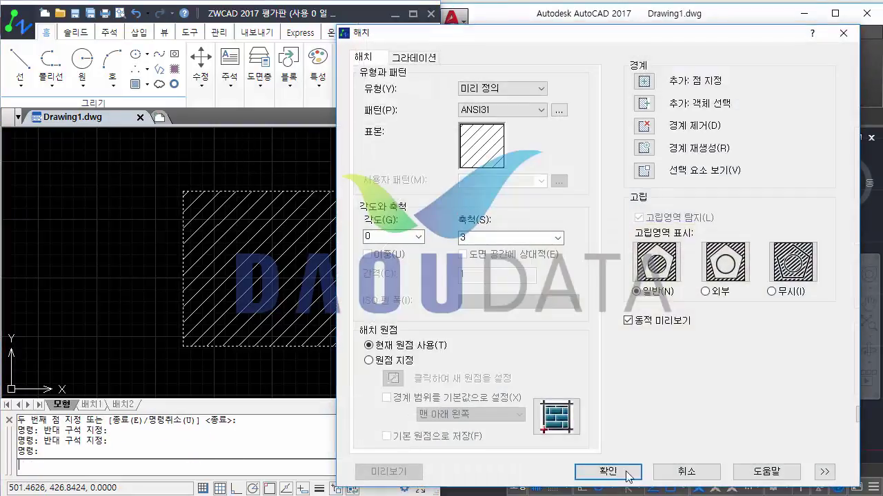
left_click(607, 472)
double_click(310, 229)
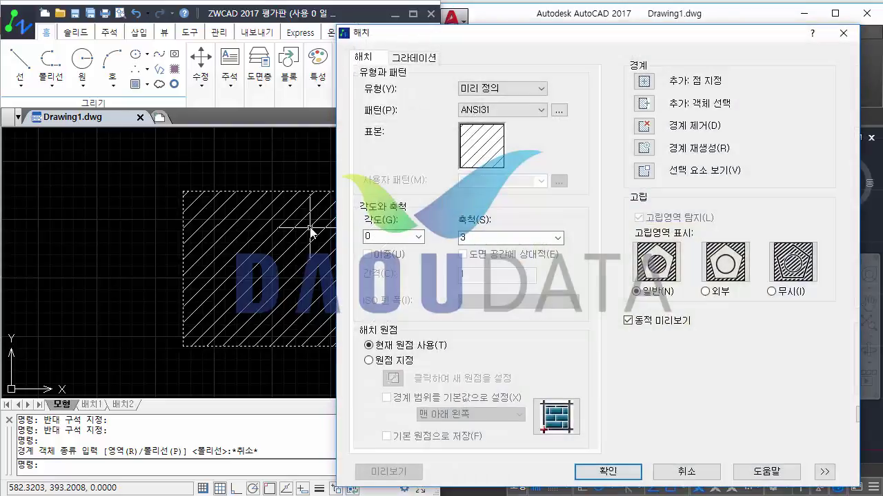
left_click(644, 148)
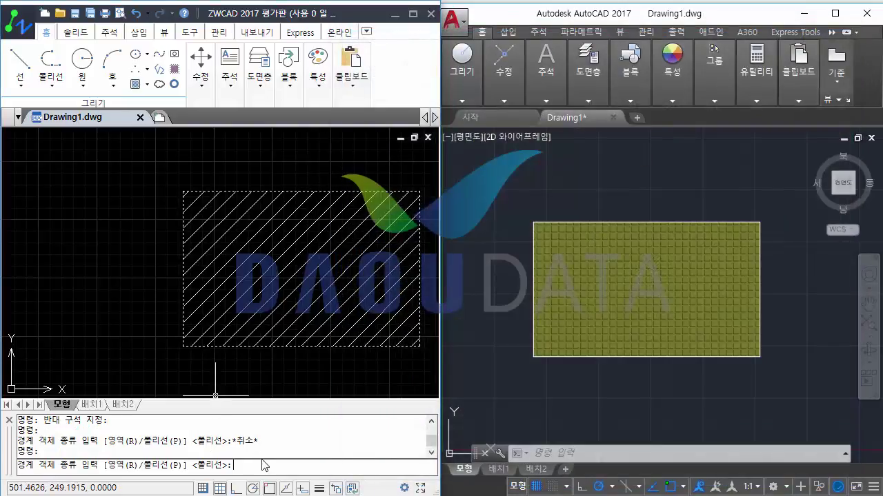
key("Return")
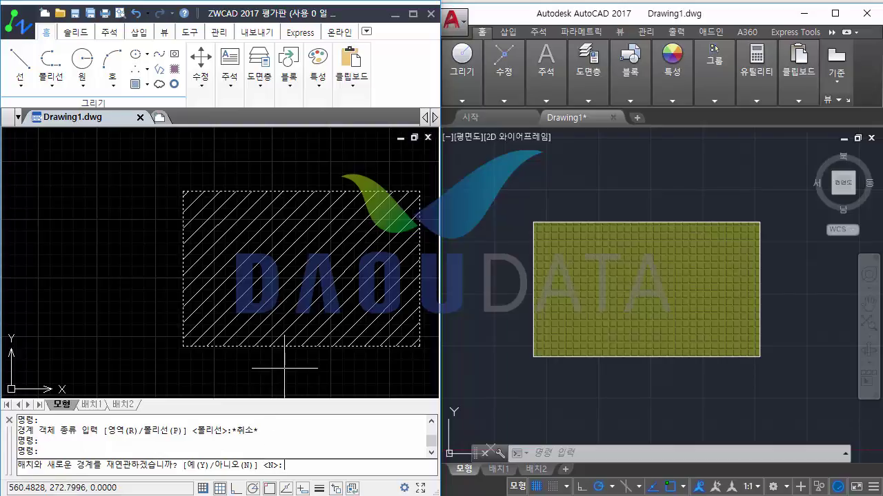
key("Return")
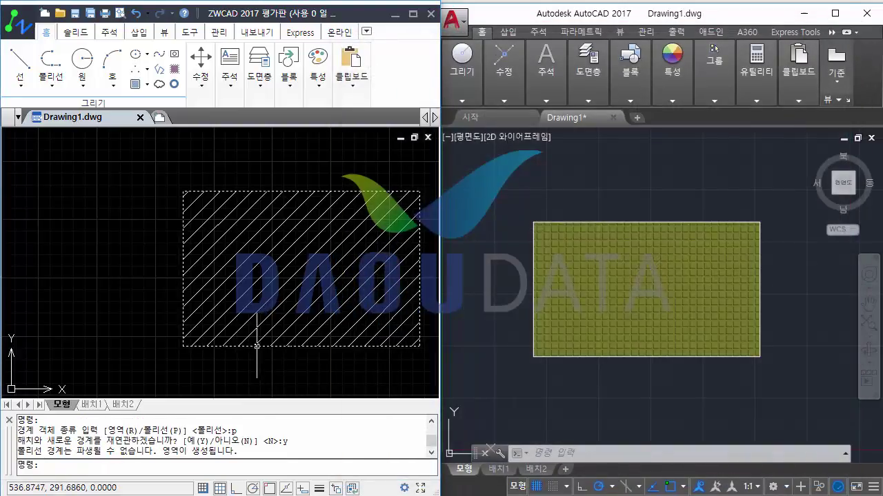
Step: Grip-stretch the new region's top-left and bottom-right corners outward
left_click(256, 346)
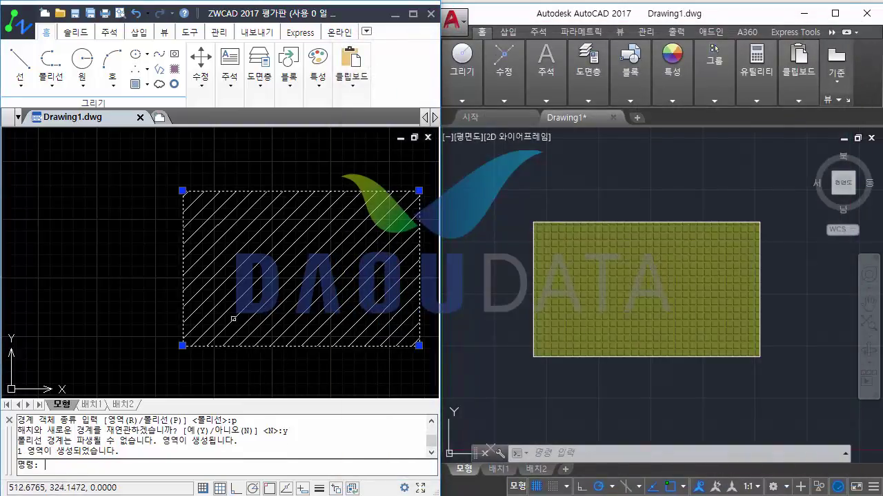
left_click(183, 191)
left_click(144, 171)
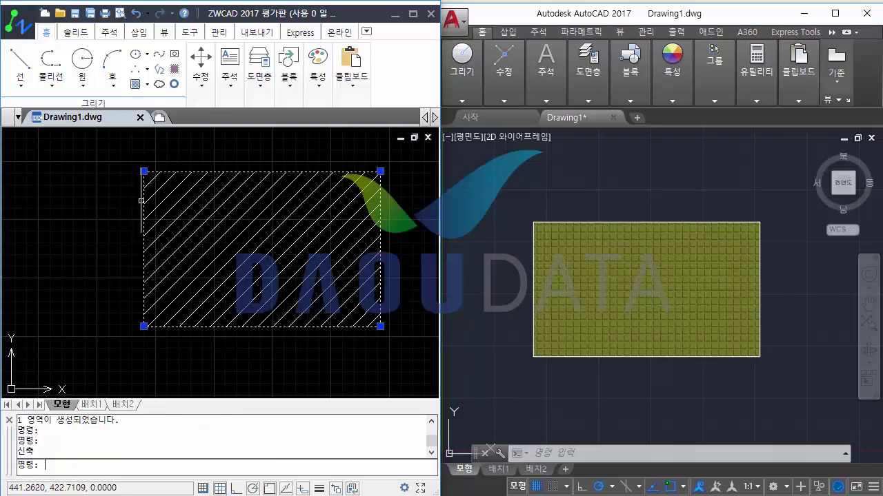
left_click(144, 171)
left_click(128, 215)
scroll(220, 235, "down", 1)
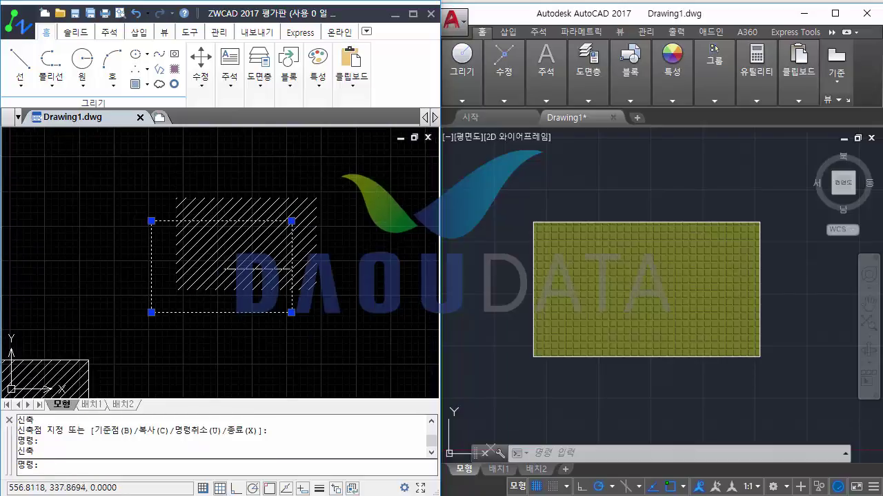
left_click(292, 312)
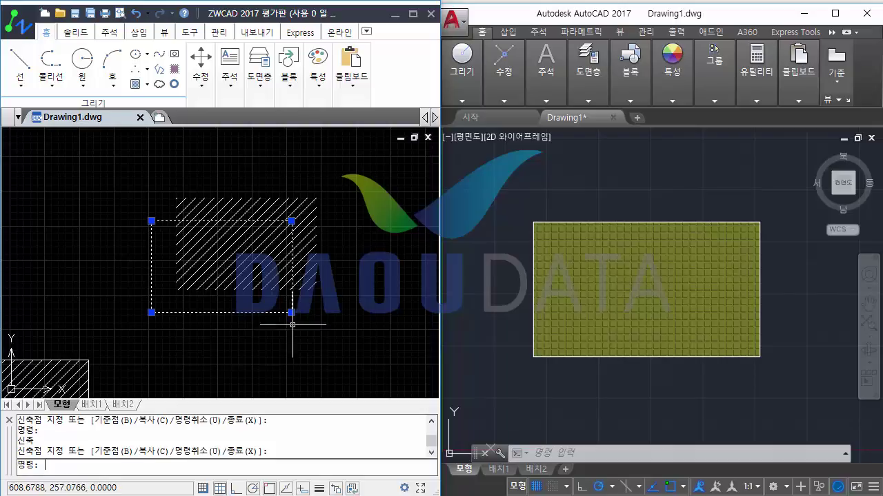
left_click(345, 335)
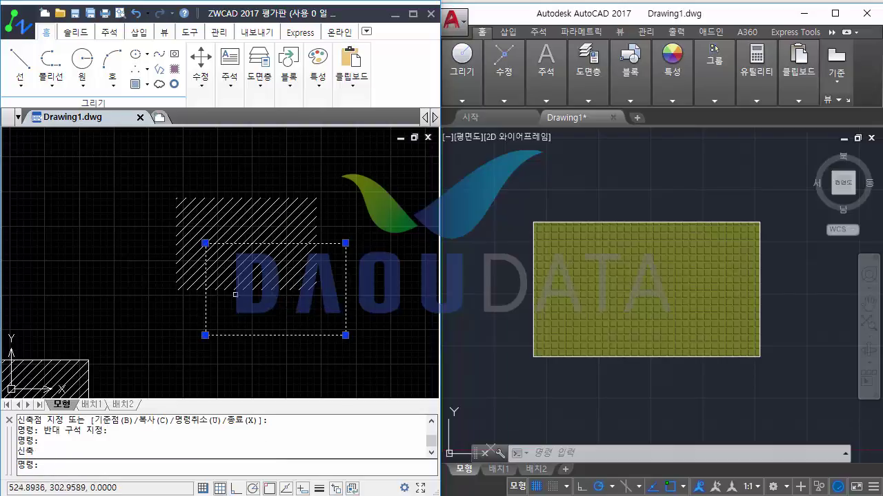
Step: Pull the region's bottom-left corner out and show its properties (area 26886.7630)
scroll(207, 249, "up", 2)
scroll(207, 249, "down", 1)
left_click(204, 359)
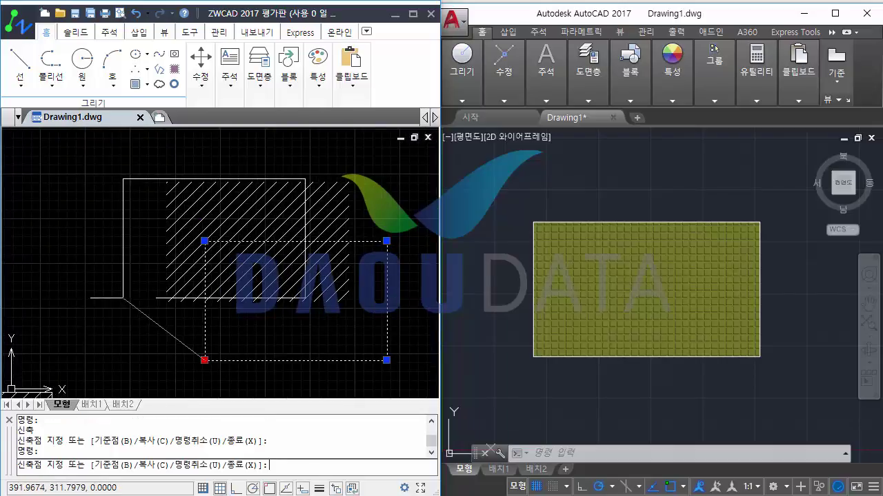
left_click(123, 297)
left_click(123, 298)
left_click(111, 258)
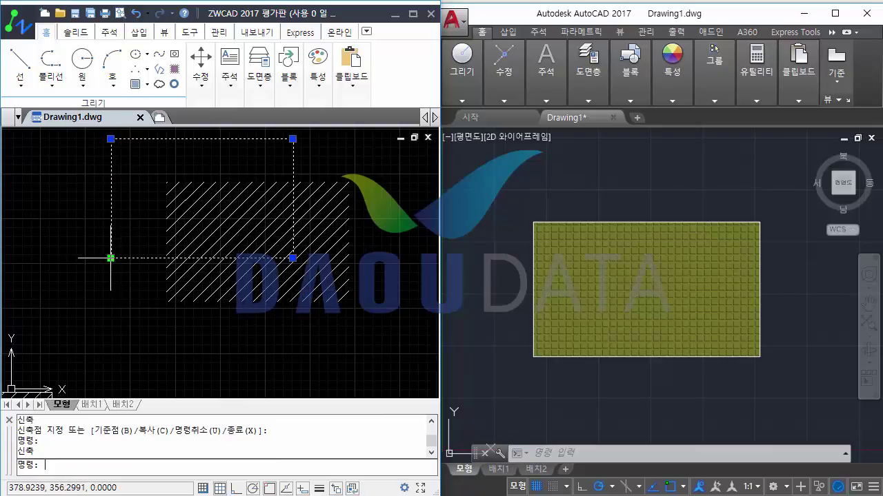
key("ctrl+1")
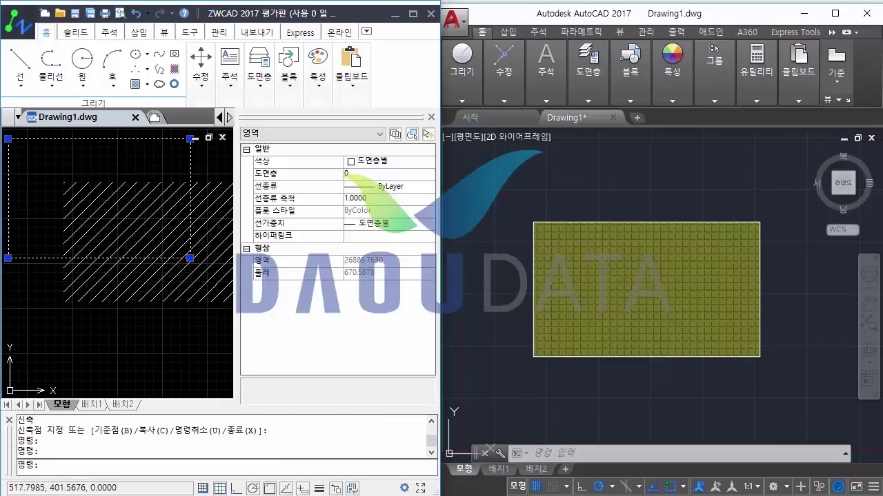
Step: Erase the old boundary region
middle_click_drag(126, 207, 148, 236)
type("e")
key("Return")
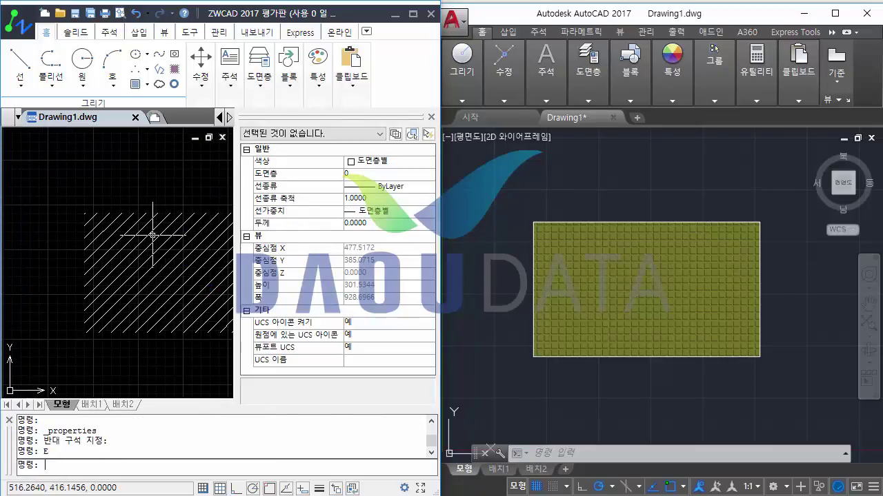
Step: Recreate the hatch's boundary as a polyline and re-associate the hatch with it
double_click(152, 236)
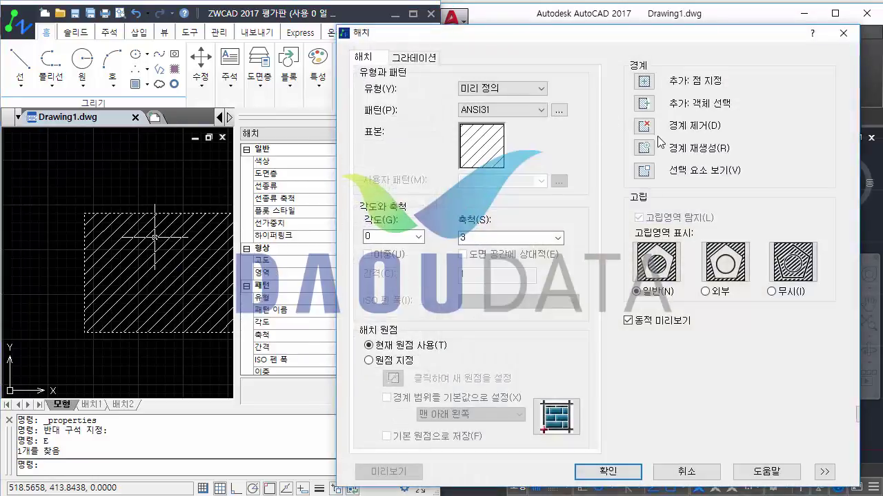
left_click(643, 147)
type("p")
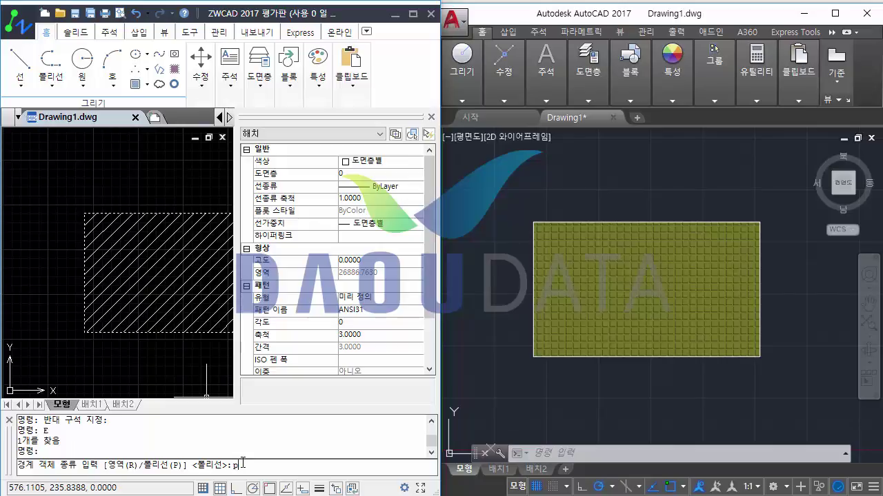
key("Return")
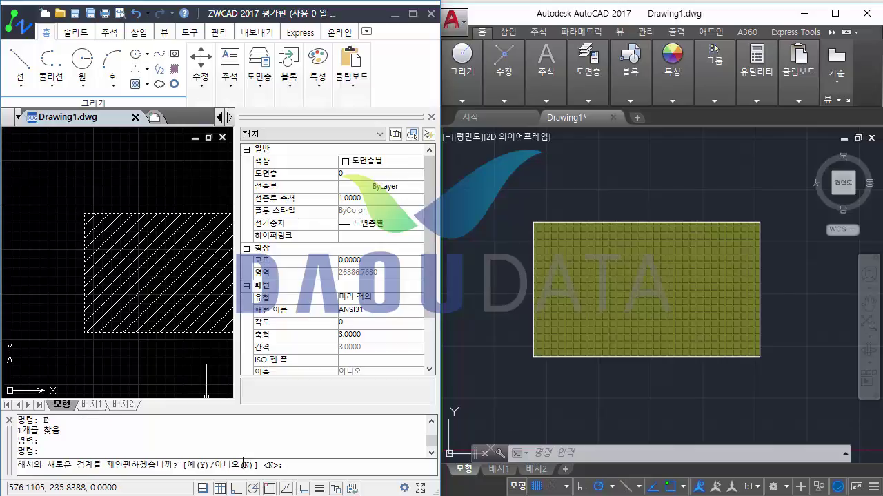
key("Return")
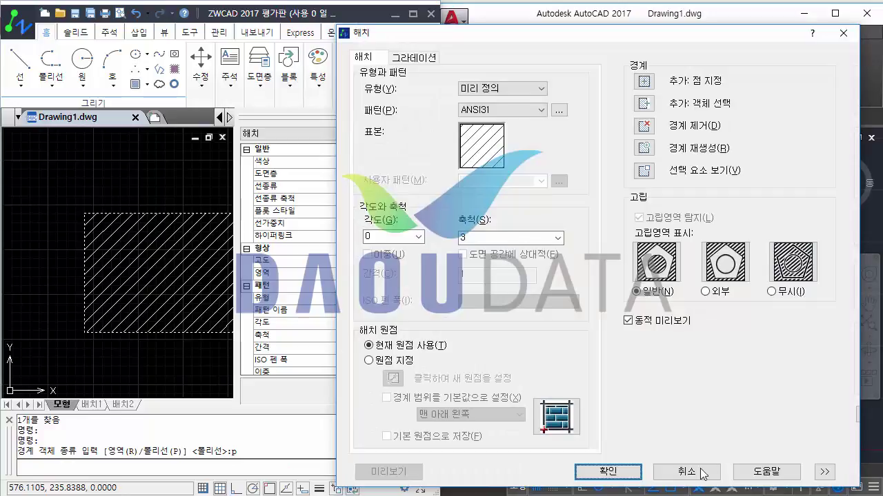
left_click(702, 474)
type("y")
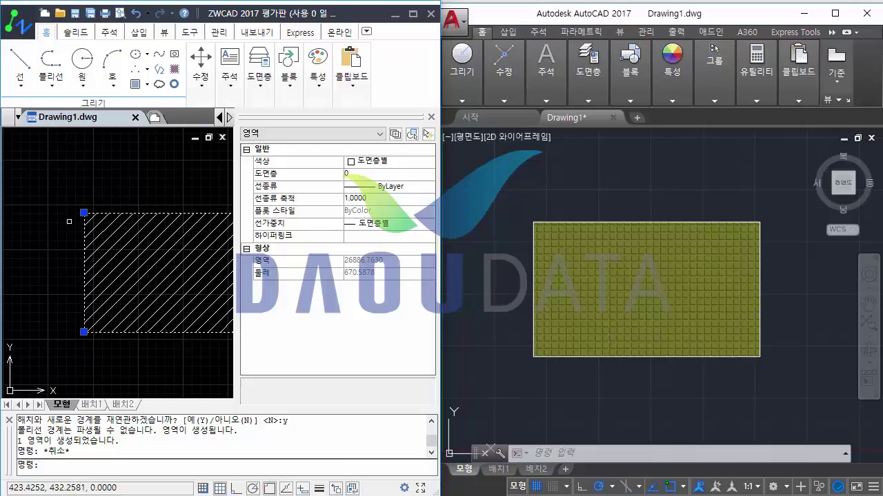
Step: Stretch the new region's bottom-left corner and close the properties palette
left_click(84, 212)
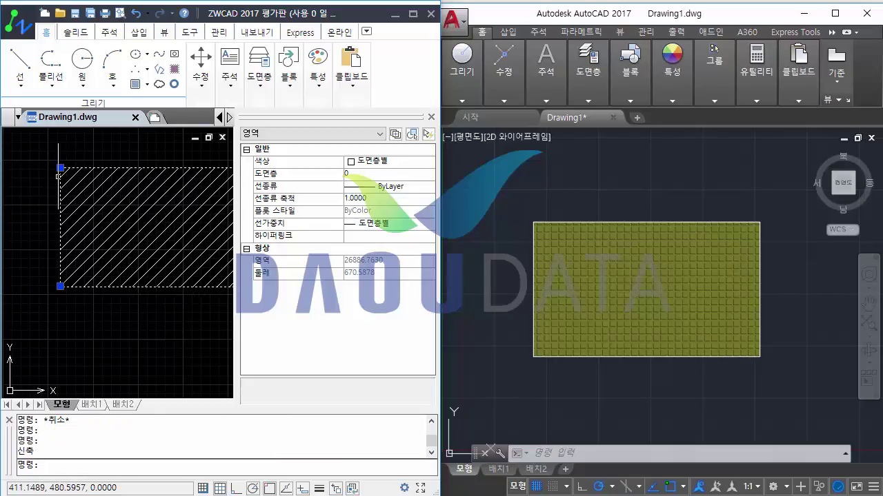
left_click(61, 286)
left_click(116, 330)
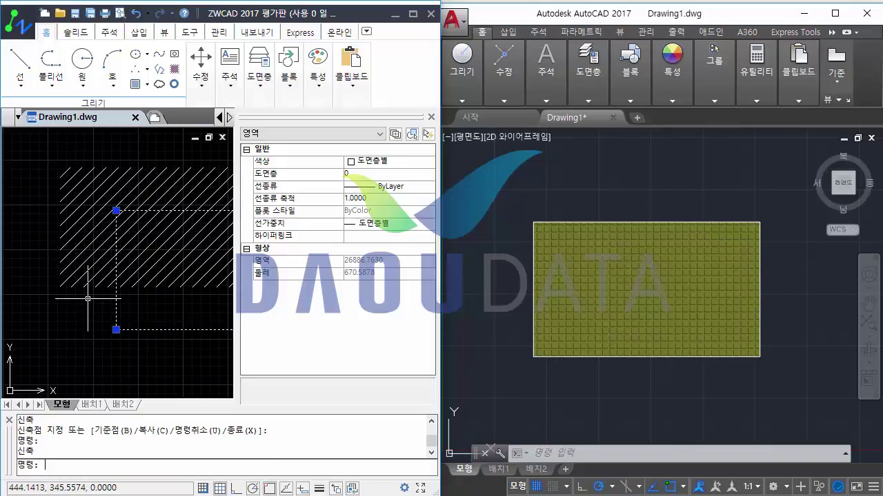
key("ctrl+1")
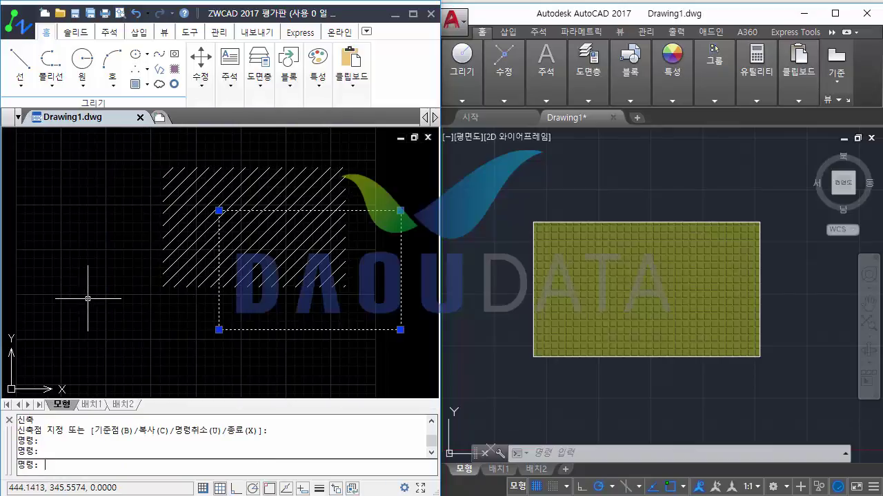
key("Escape")
scroll(137, 290, "down", 3)
scroll(190, 259, "up", 2)
scroll(182, 345, "up", 1)
Step: Grip-stretch the hatch's corner, undo, then raise its top edge and widen it leftward
key("Escape")
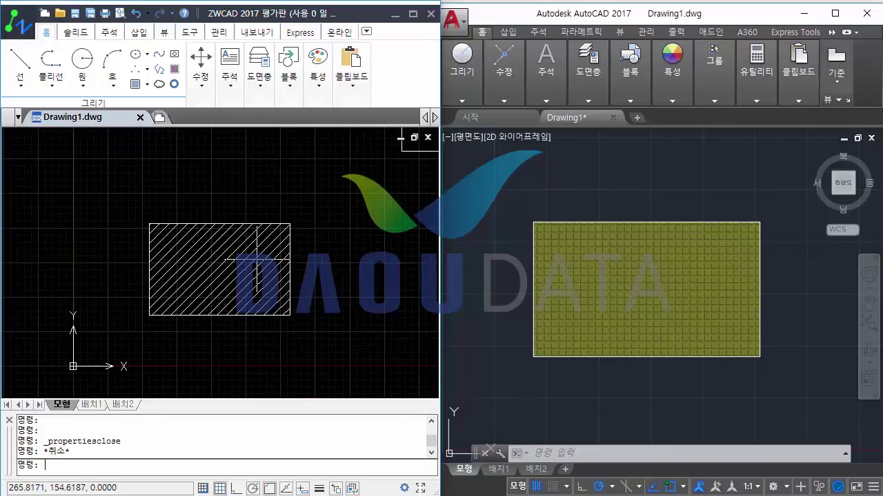
left_click(290, 237)
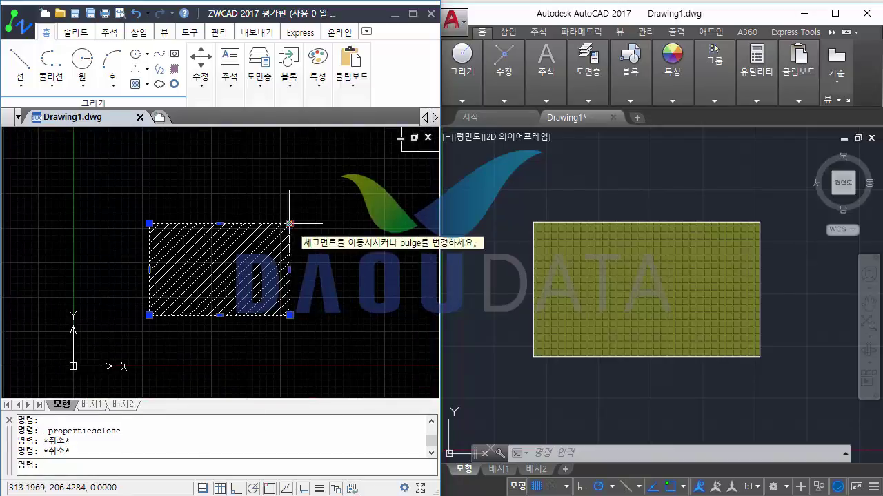
left_click(290, 224)
left_click(338, 186)
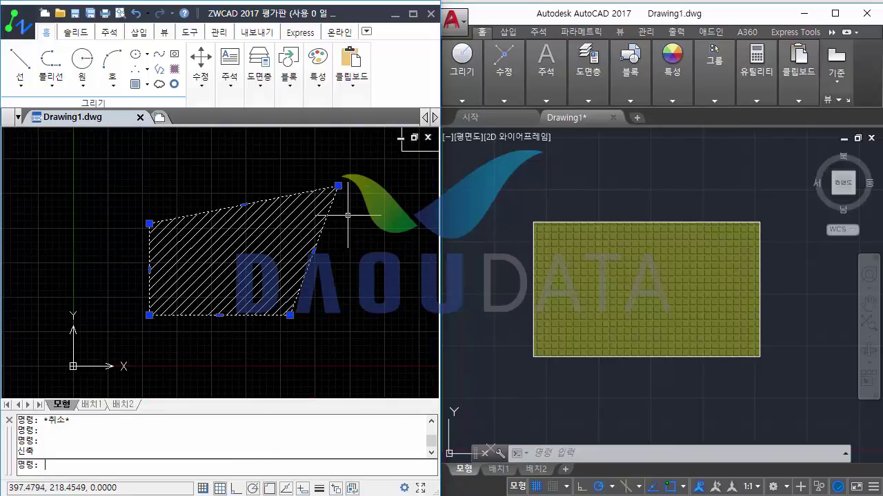
key("ctrl+z")
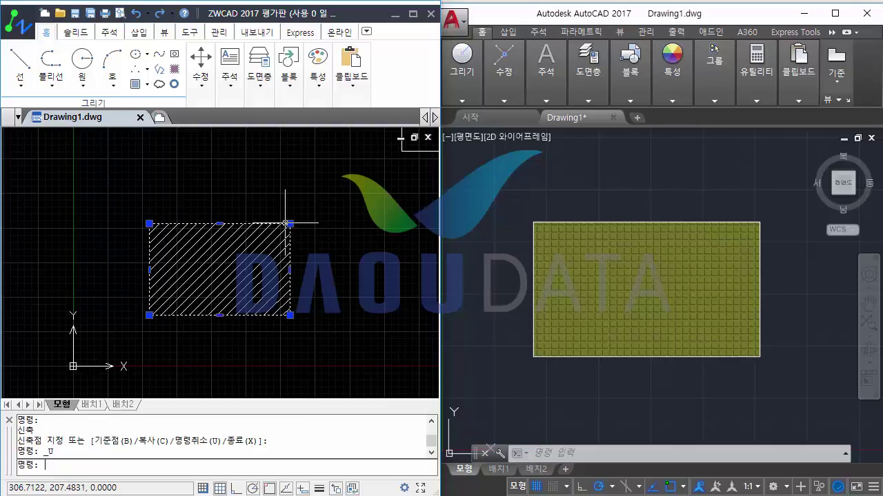
left_click(220, 223)
left_click(219, 178)
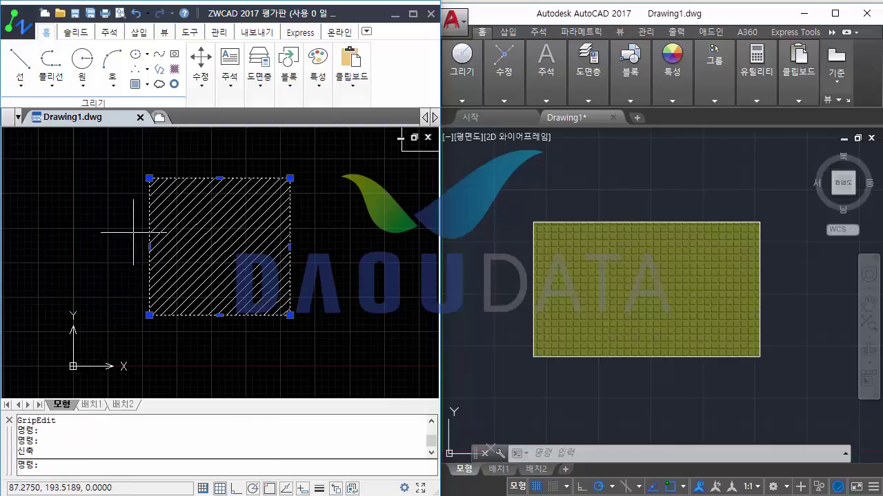
left_click(149, 246)
left_click(102, 247)
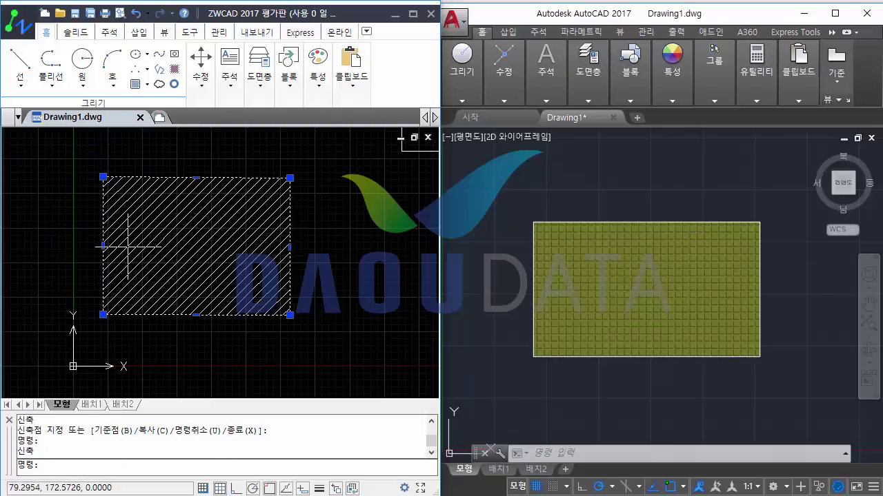
key("Escape")
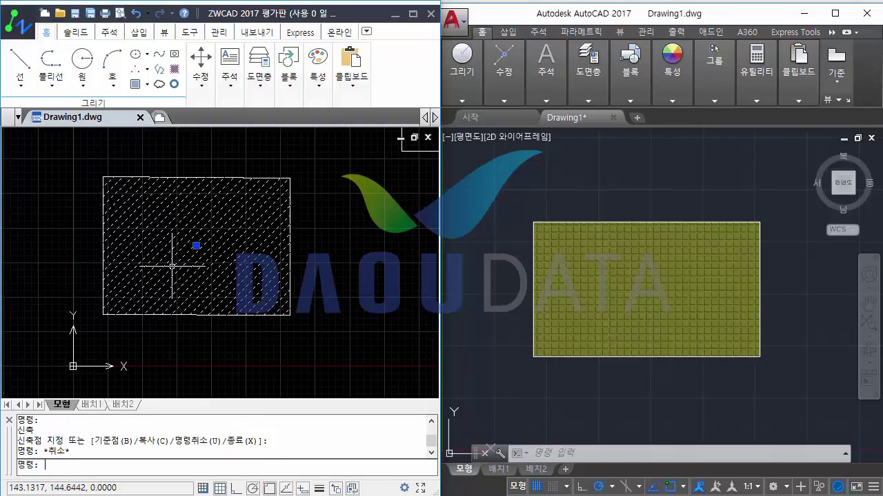
Step: Move the hatch right and down, then pull the rectangle's top-right corner up-left
type("M")
key("Return")
left_click(172, 265)
left_click(345, 289)
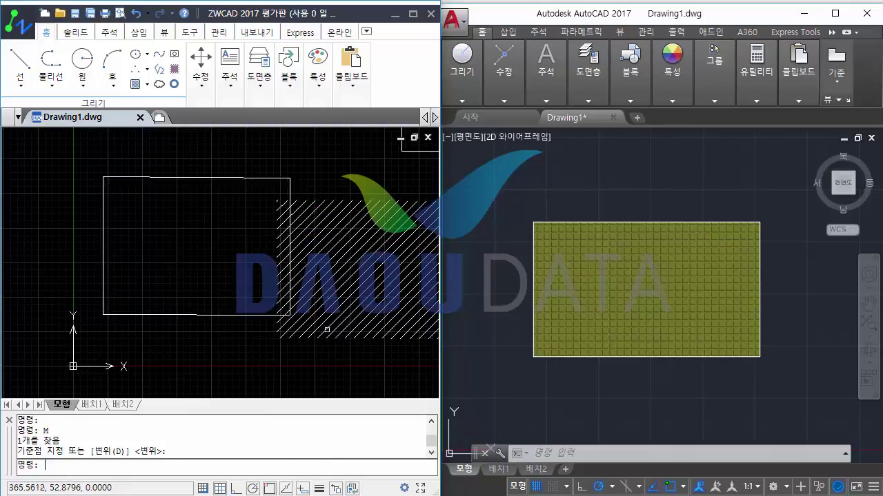
scroll(225, 284, "down", 1)
key("Escape")
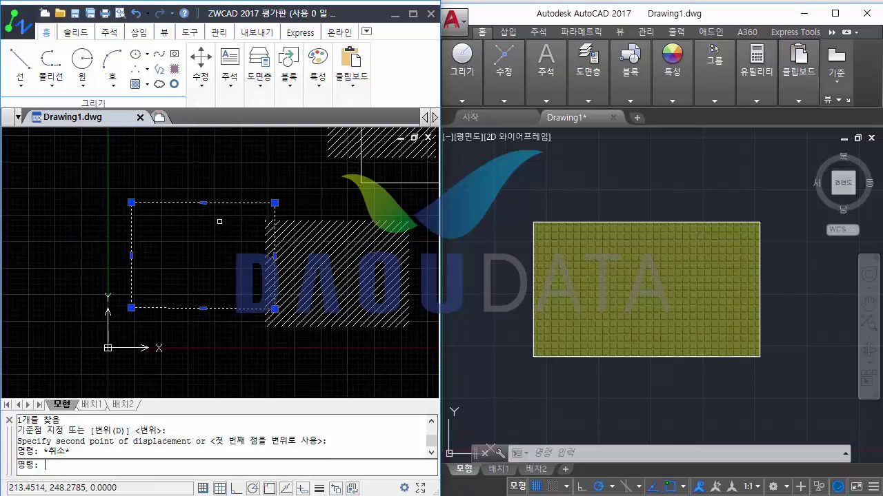
left_click(275, 203)
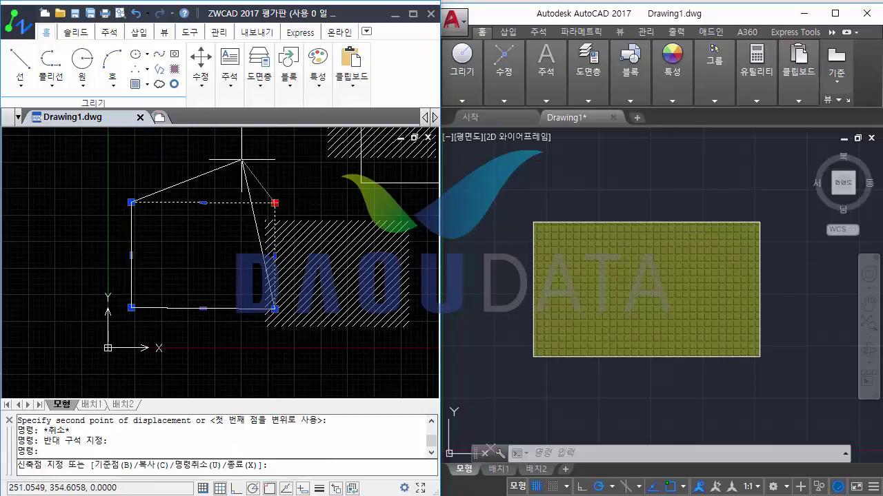
left_click(241, 160)
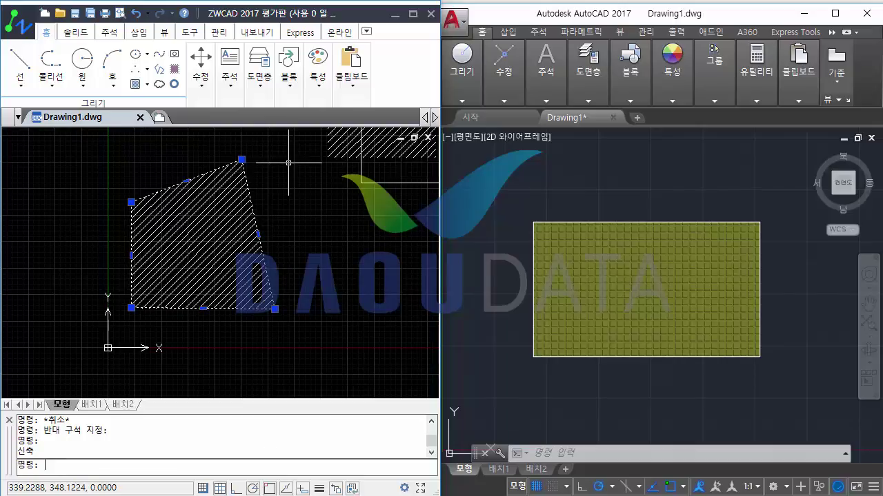
Step: Copy AutoCAD's yellow hatched rectangle to the right of the original
scroll(585, 179, "down", 2)
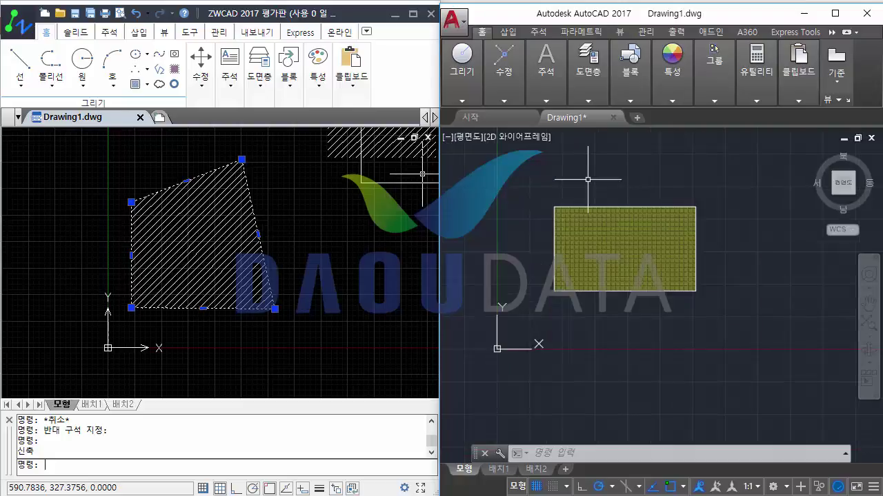
left_click(561, 235)
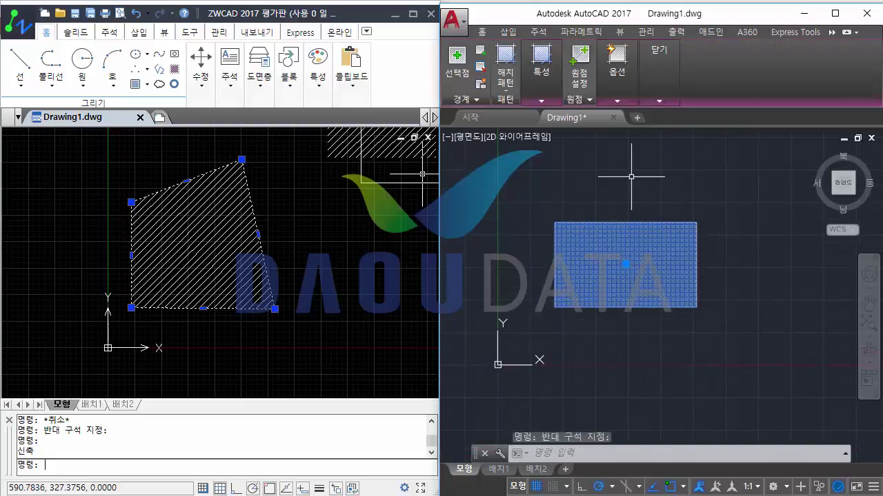
type("cp")
key("Return")
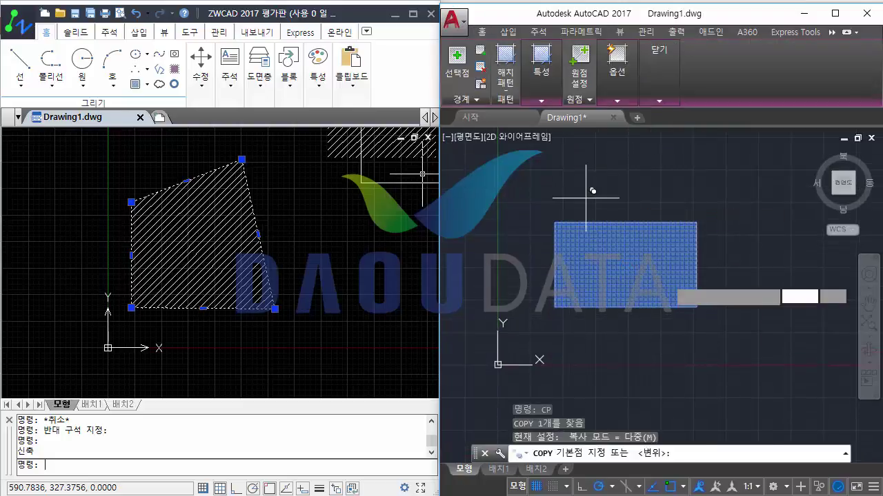
left_click(591, 191)
middle_click_drag(591, 192, 428, 168)
left_click(706, 177)
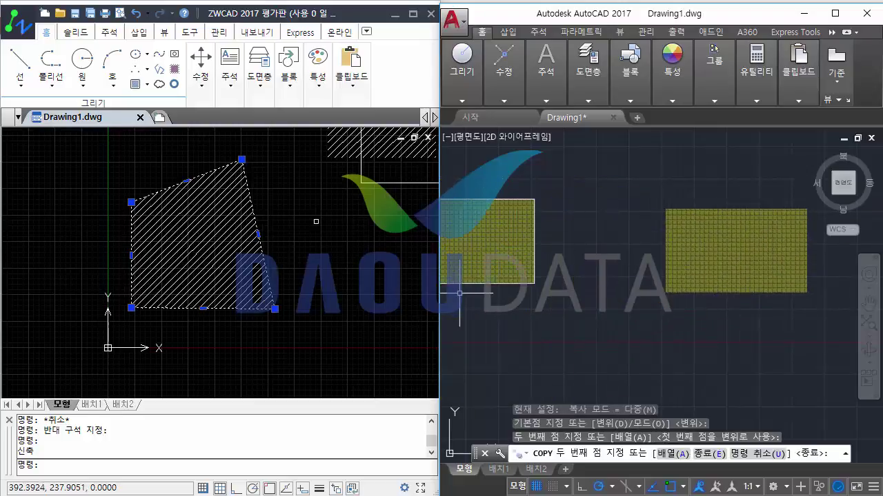
key("Escape")
key("Escape")
key("Escape")
Step: Select the ZWCAD hatch and bring up its right-click editing options
left_click(291, 196)
key("Escape")
key("Escape")
key("Escape")
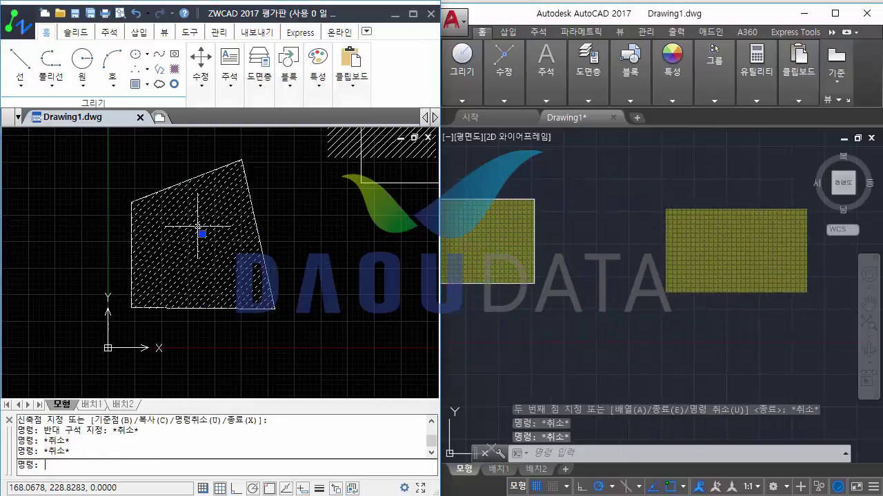
right_click(197, 226)
Step: Check the ZWCAD hatch's right-click options, then close them without choosing
left_click(221, 195)
right_click(220, 189)
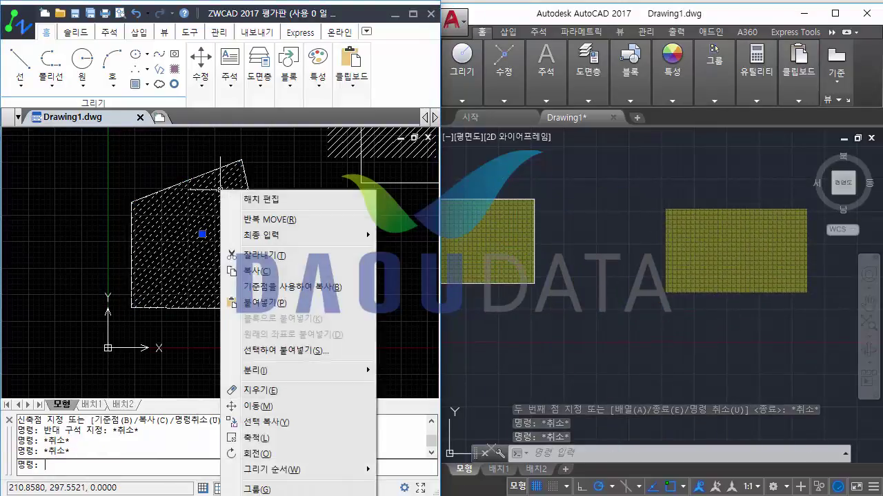
right_click(204, 195)
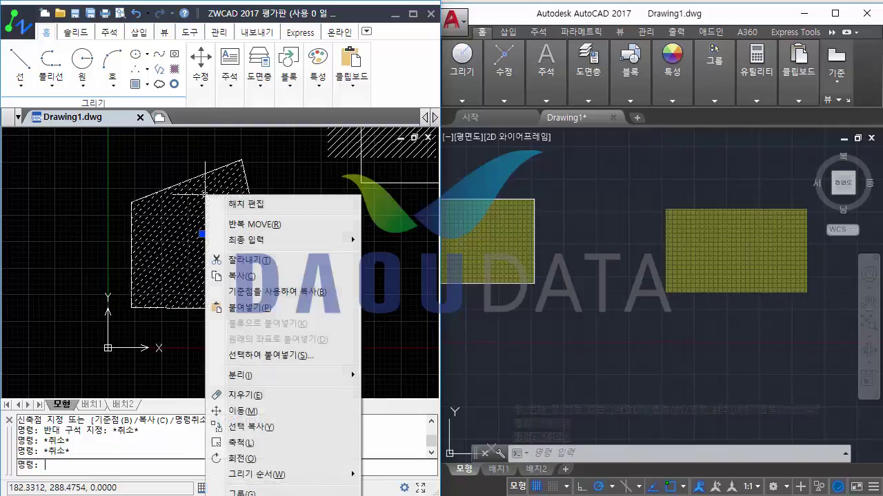
key("Escape")
Step: Generate a boundary around AutoCAD's yellow hatch via the right-click menu's Generate Boundary
left_click(689, 177)
scroll(697, 207, "up", 5)
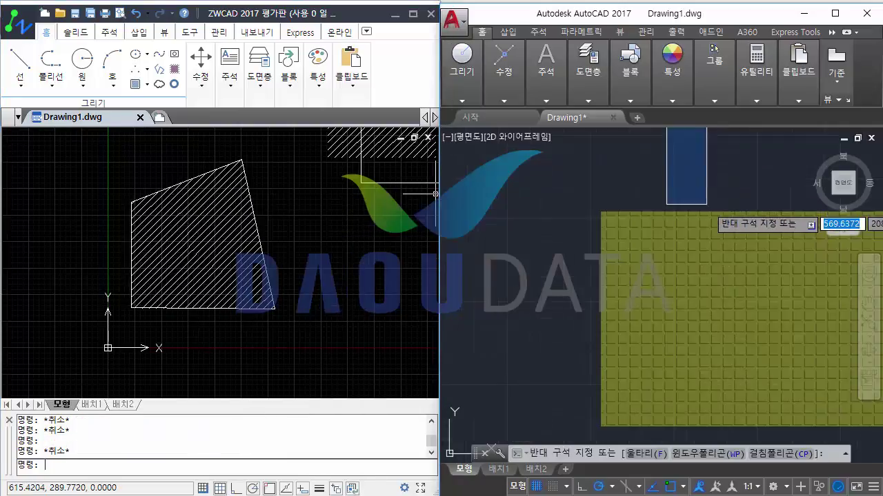
scroll(674, 228, "down", 2)
left_click(641, 221)
right_click(652, 226)
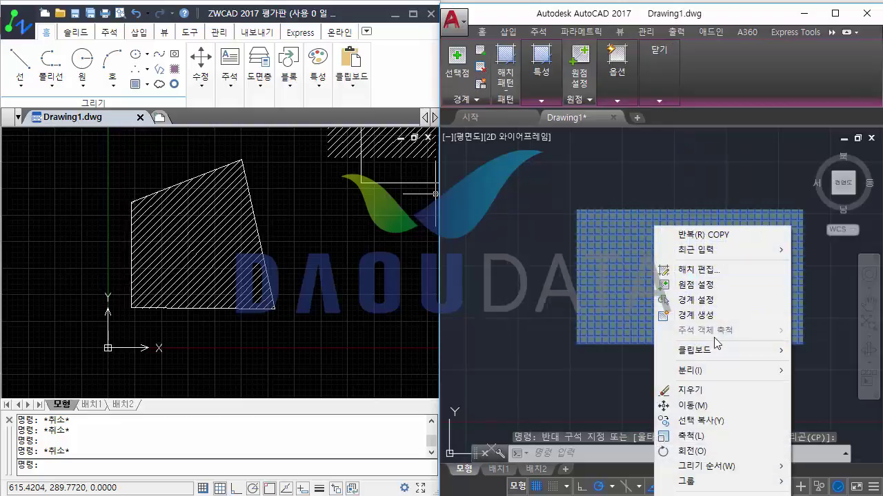
left_click(710, 315)
key("Escape")
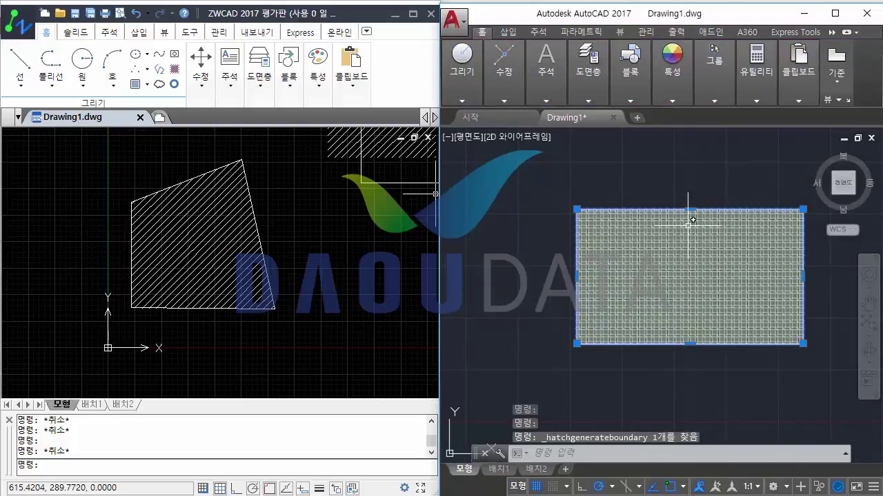
Step: Try stretching the new boundary's top edge, cancel, and reselect the hatch
left_click(635, 209)
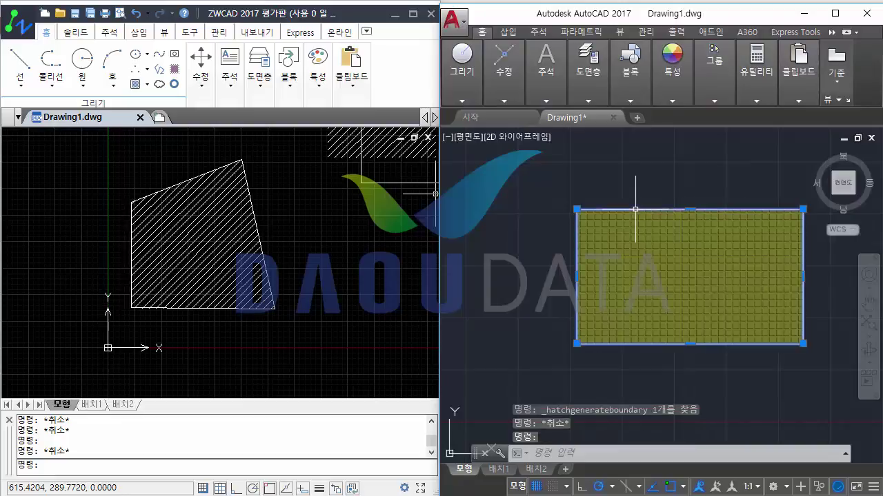
left_click(695, 209)
left_click(689, 209)
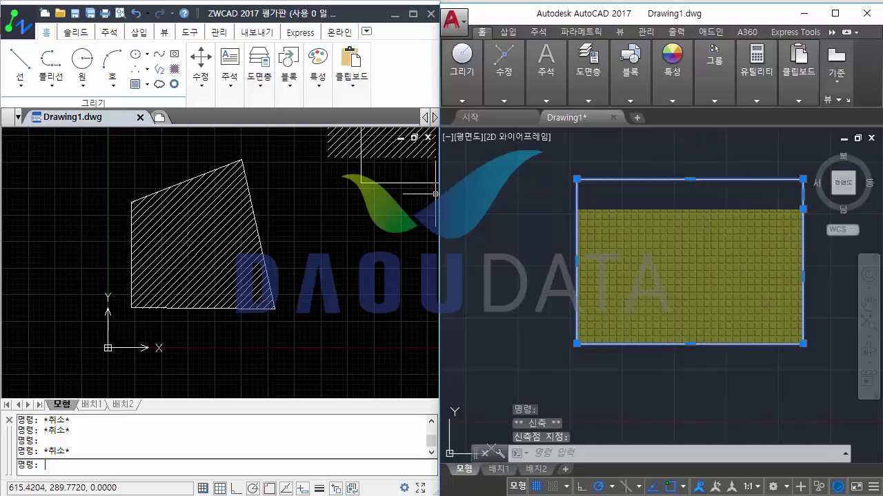
key("Escape")
left_click(680, 227)
Step: Set the yellow hatch's boundary to the outline, answering Y to erase the old linework
right_click(649, 242)
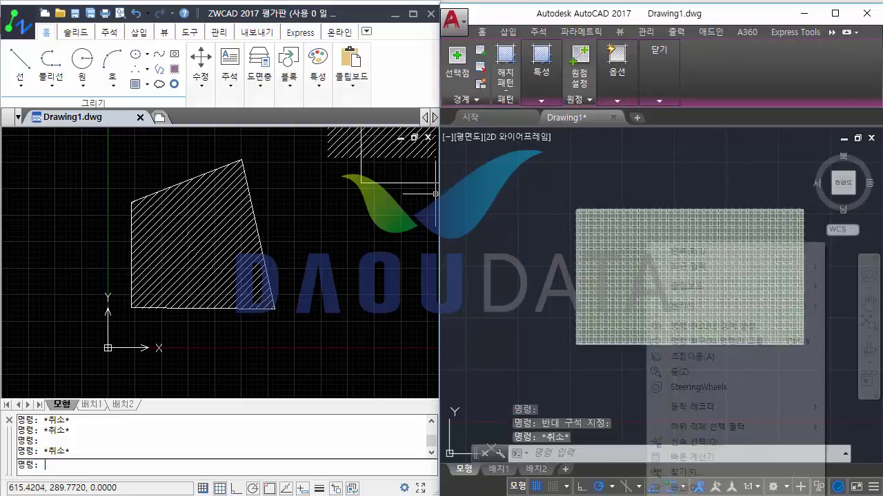
left_click(622, 239)
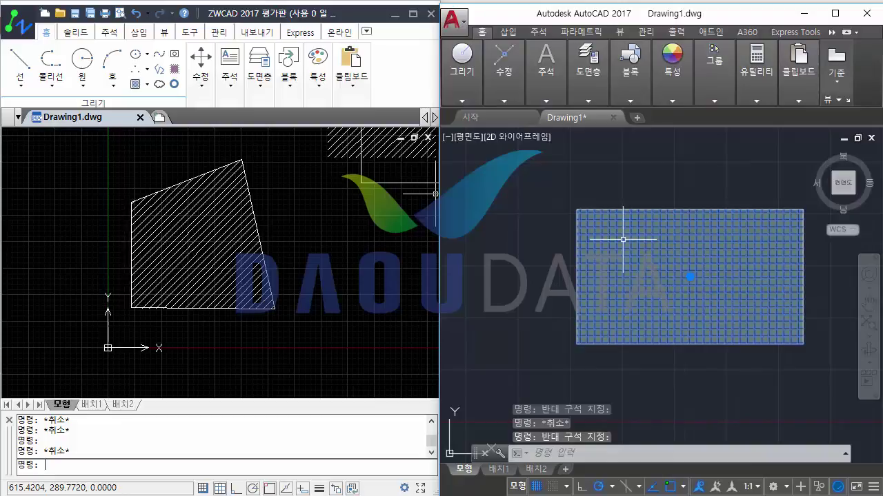
right_click(622, 239)
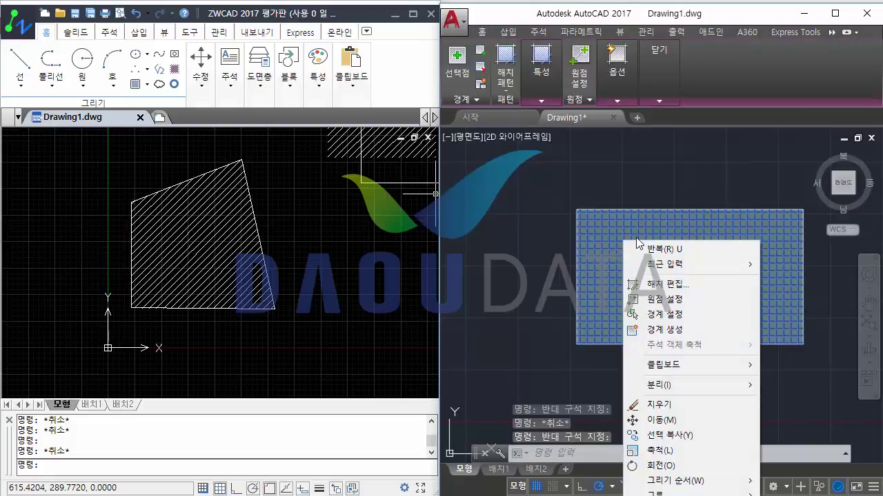
left_click(663, 315)
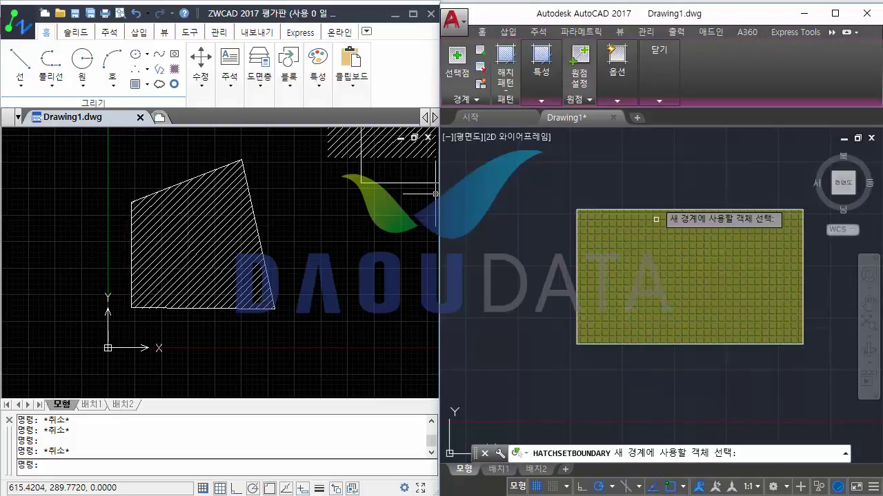
left_click(645, 198)
key("Return")
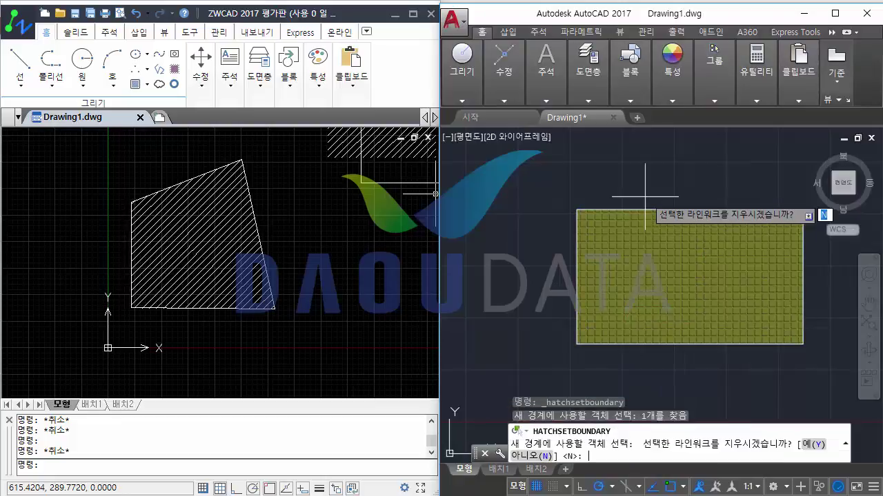
type("y")
key("Return")
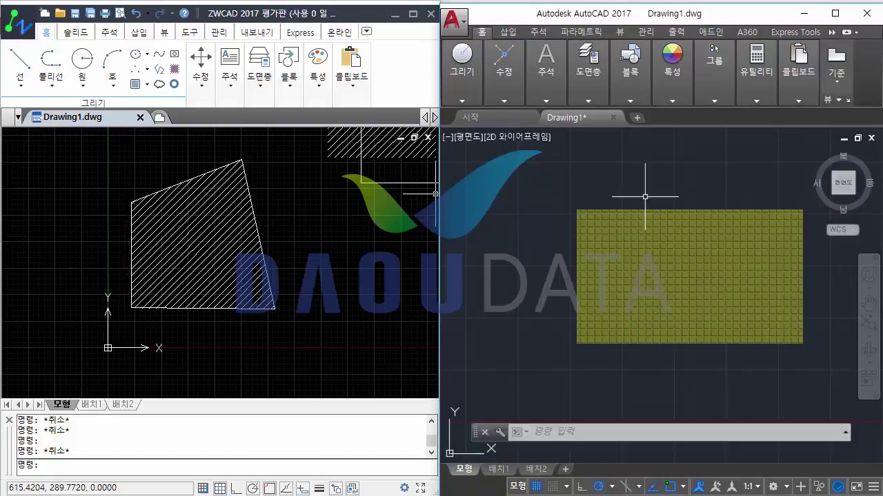
scroll(513, 255, "up", 2)
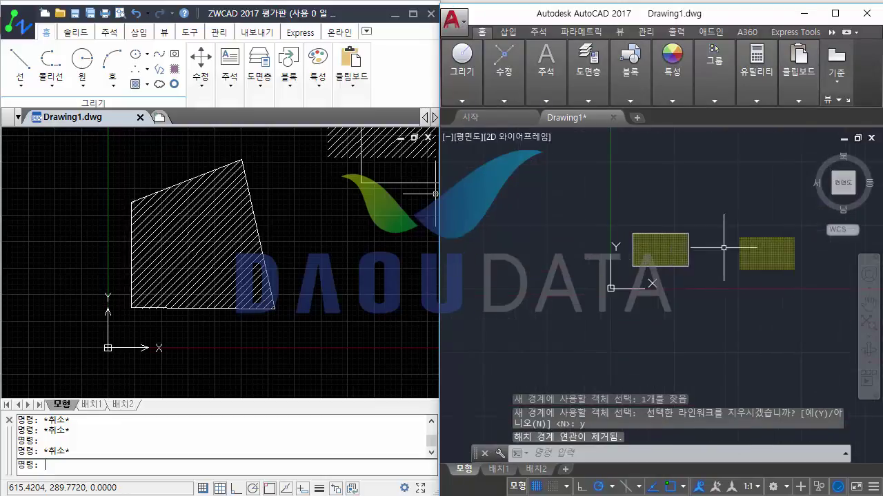
scroll(644, 250, "up", 2)
scroll(640, 250, "up", 2)
scroll(597, 263, "down", 1)
scroll(597, 264, "up", 2)
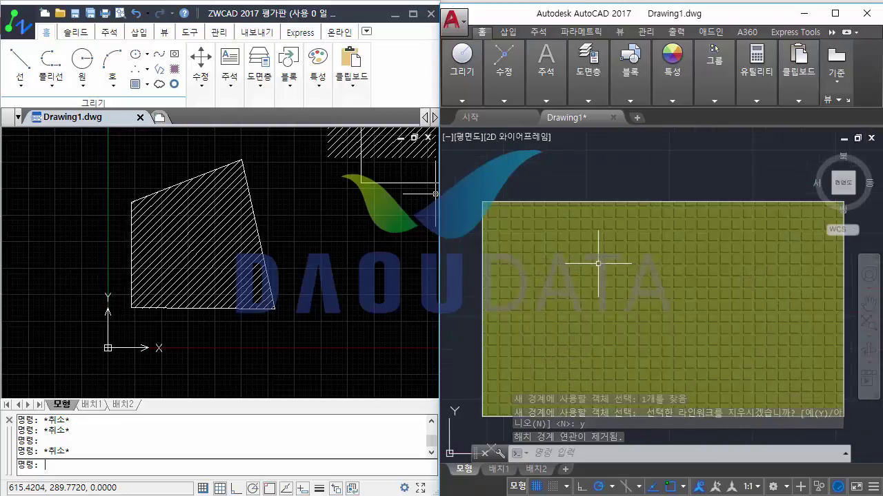
Step: In AutoCAD, grip-stretch the yellow hatch's top and left edges, then clear the grips
left_click(609, 202)
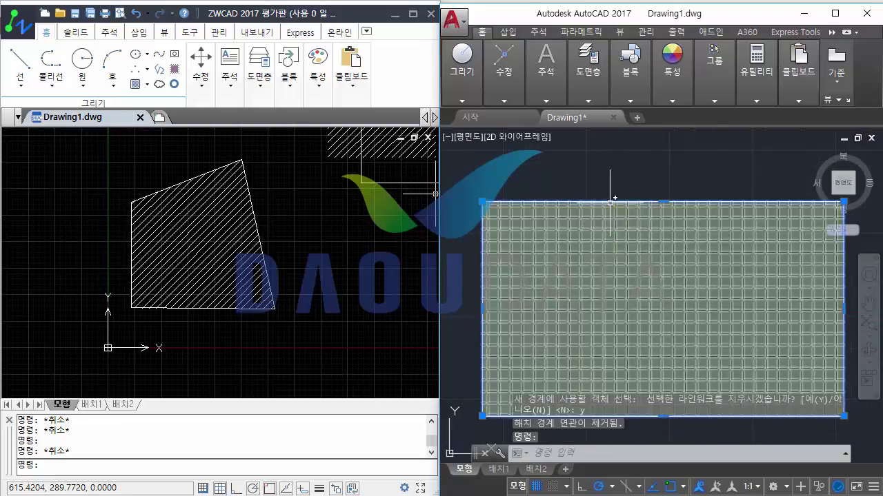
left_click(664, 202)
scroll(673, 200, "down", 1)
middle_click_drag(674, 200, 674, 251)
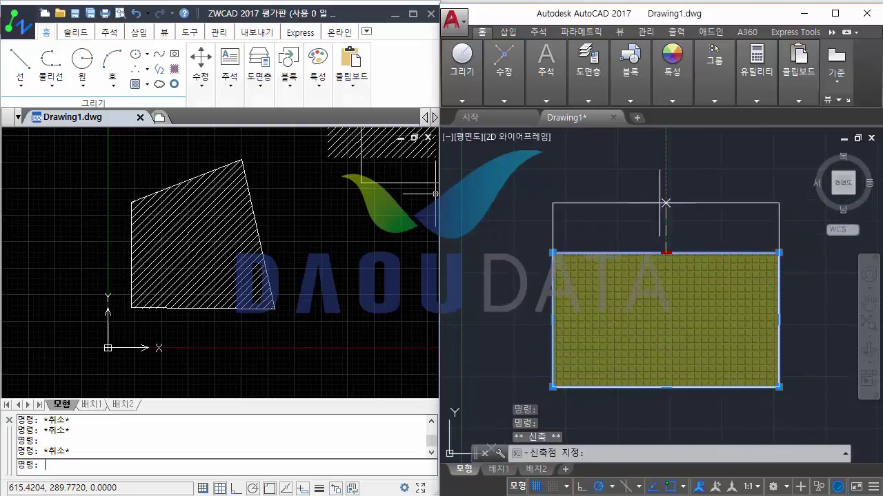
left_click(646, 198)
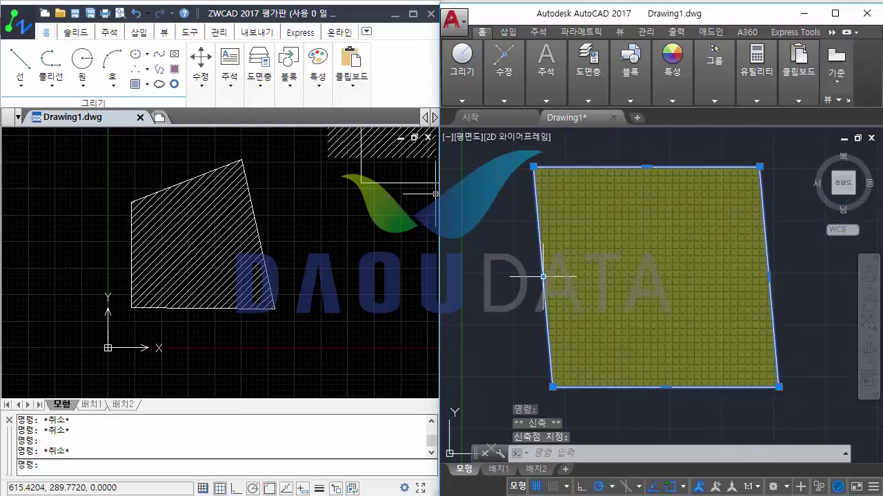
left_click(542, 277)
left_click(528, 299)
scroll(551, 236, "up", 1)
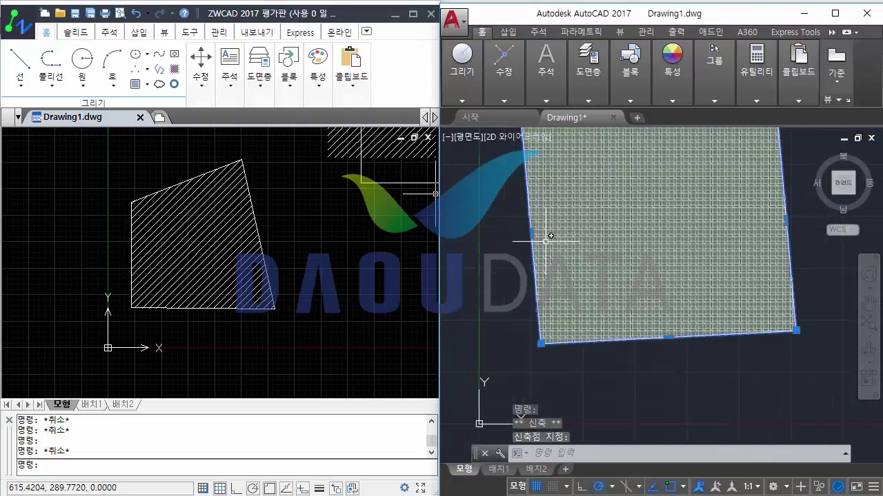
scroll(551, 236, "down", 1)
middle_click_drag(568, 222, 564, 247)
key("Escape")
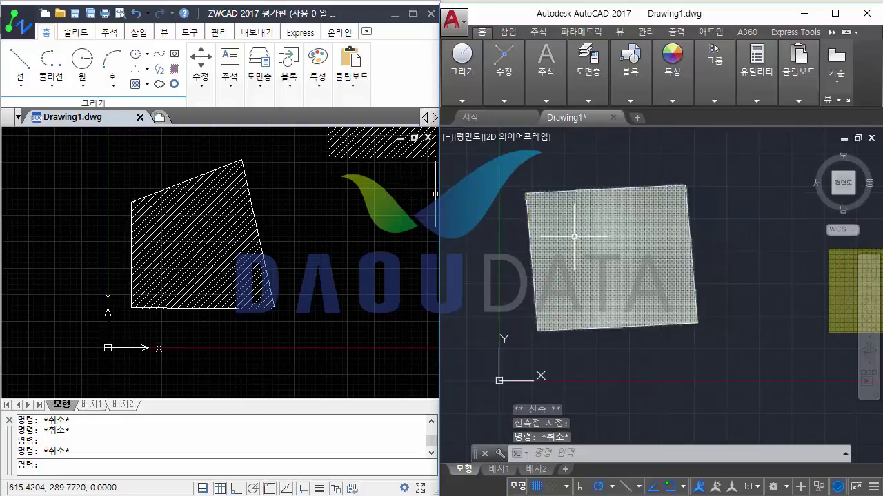
Step: Window-select the yellow hatch and move it (M) to the lower left
left_click(571, 241)
left_click(578, 236)
type("m")
key("Return")
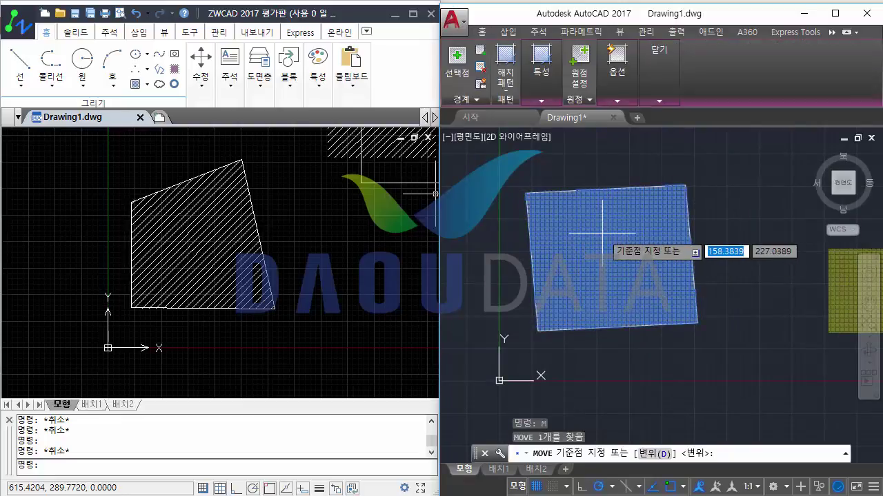
left_click(603, 233)
left_click(514, 300)
mouse_move(673, 290)
middle_mouse_down()
mouse_move(671, 263)
mouse_move(679, 288)
middle_mouse_up()
Step: Stretch the old rectangle outline's top-left corner farther left, leaving the hatch unchanged
key("Escape")
left_click(690, 252)
key("Escape")
left_click(570, 271)
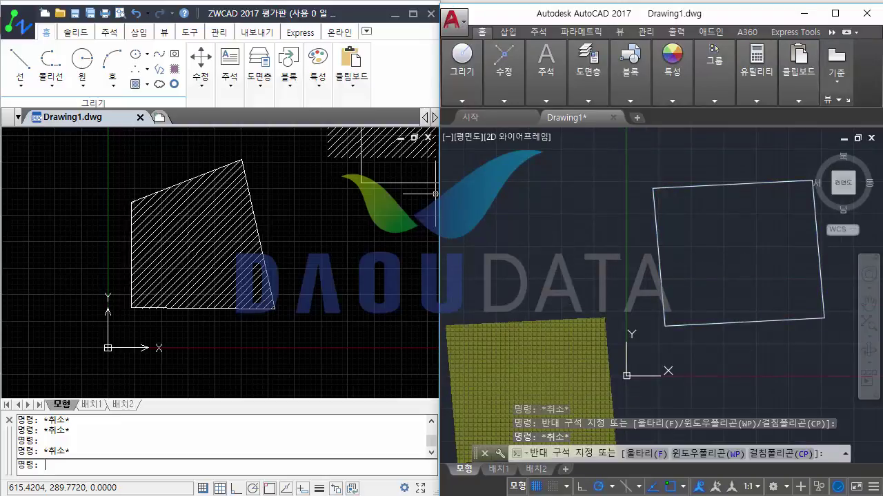
left_click(540, 343)
key("Escape")
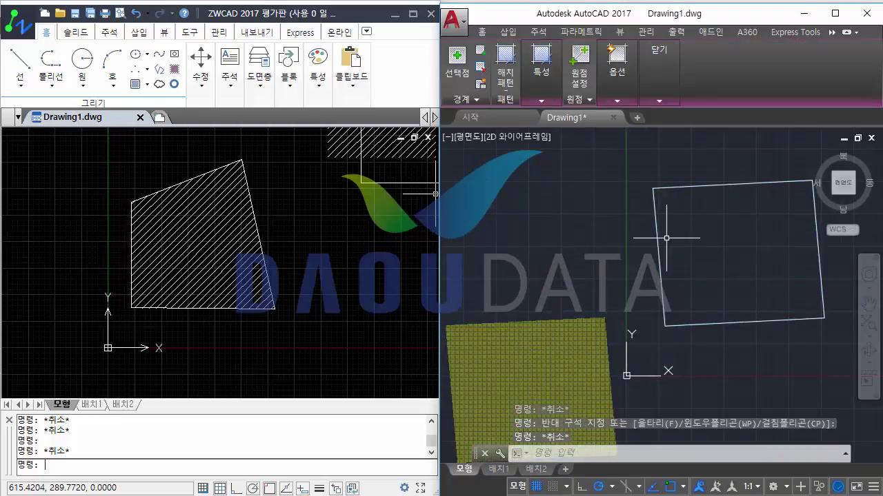
left_click(659, 238)
left_click(653, 188)
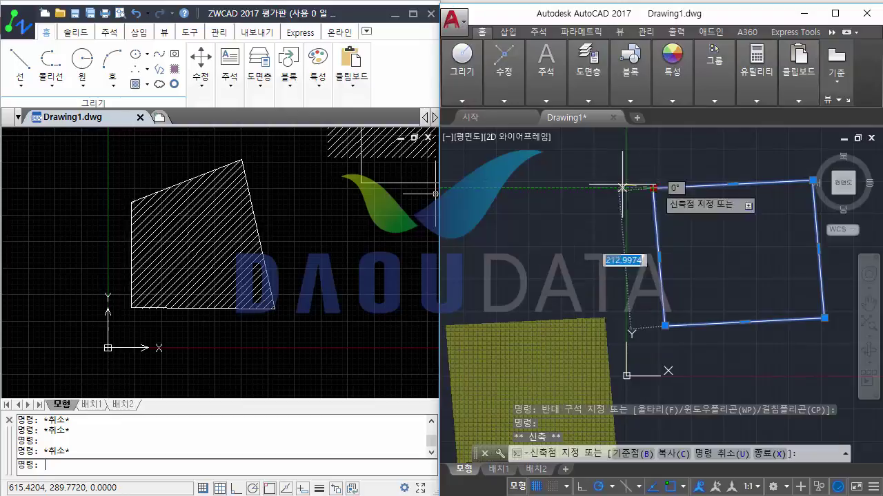
left_click(569, 187)
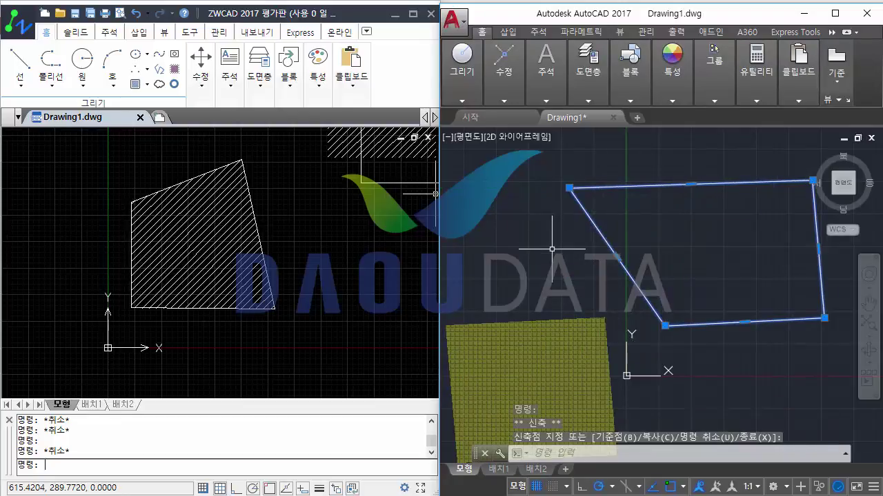
key("Escape")
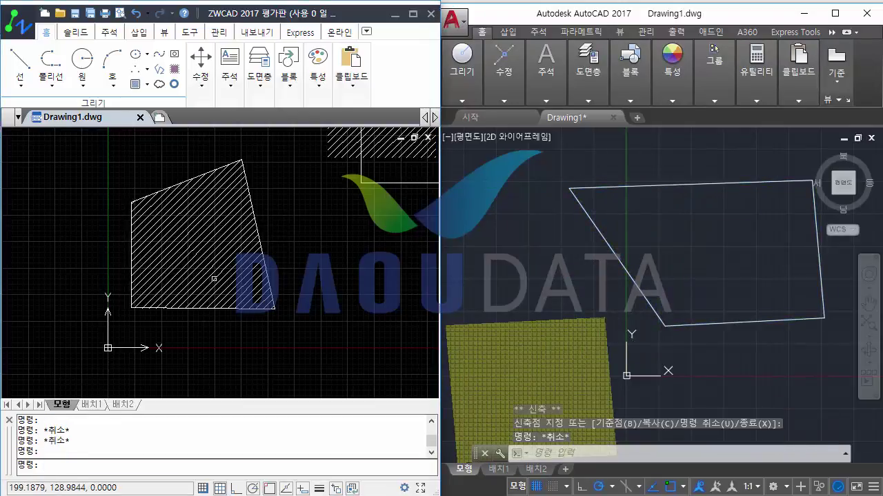
Step: In ZWCAD, select the hatch and start moving it with a base point
left_click(214, 278)
type("M")
key("Return")
left_click(193, 264)
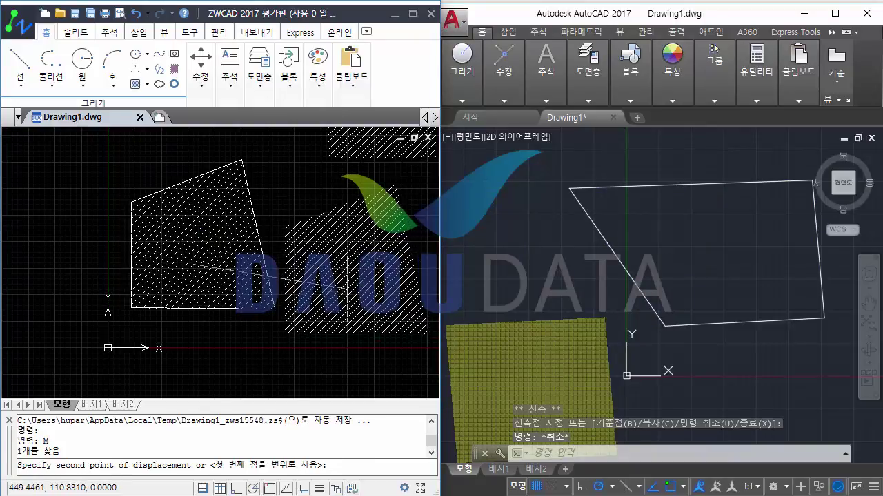
Step: Drag the ZWCAD boundary's top-left vertex onto its bottom-left vertex, reshaping the hatch into a triangle
key("Escape")
left_click_drag(272, 182, 197, 253)
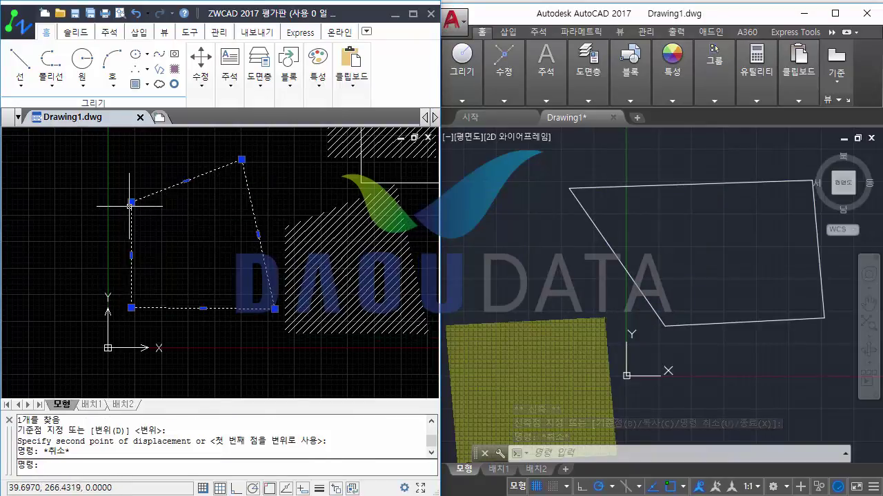
left_click(131, 203)
left_click(131, 307)
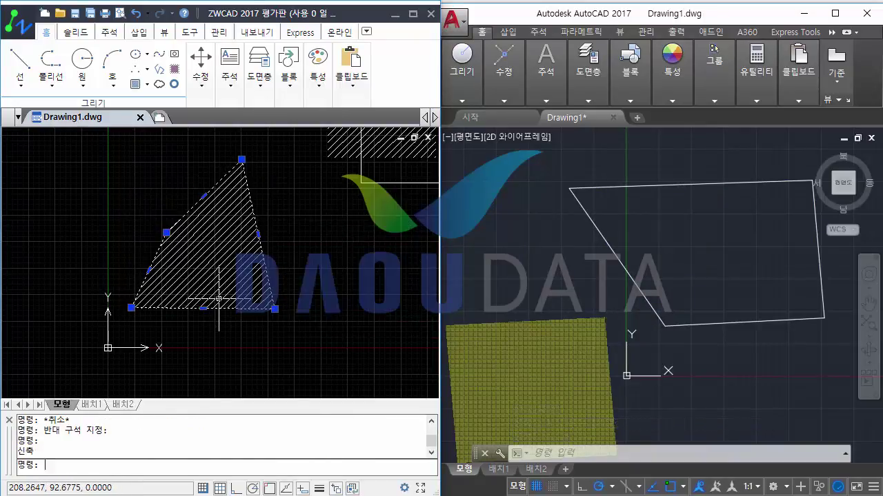
Step: Select and deselect AutoCAD's quadrilateral outline and yellow hatch, then clear ZWCAD's selection
left_click(630, 236)
left_click(570, 290)
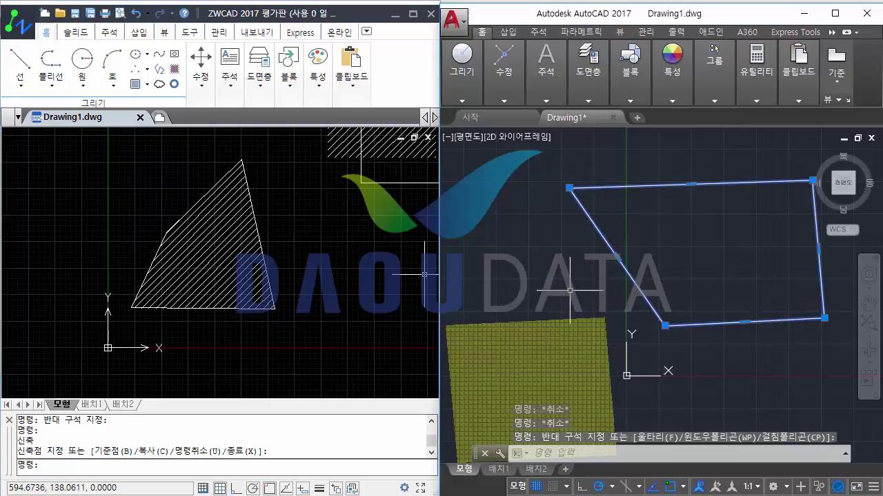
key("Escape")
left_click(519, 352)
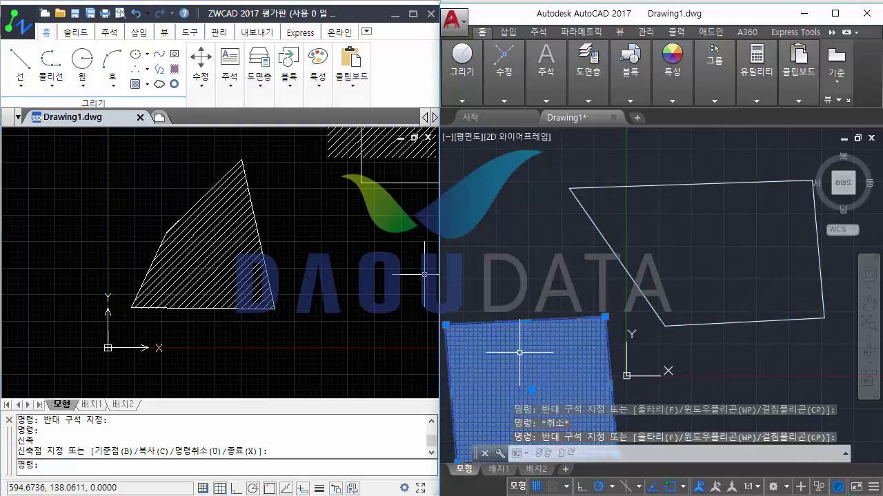
key("Escape")
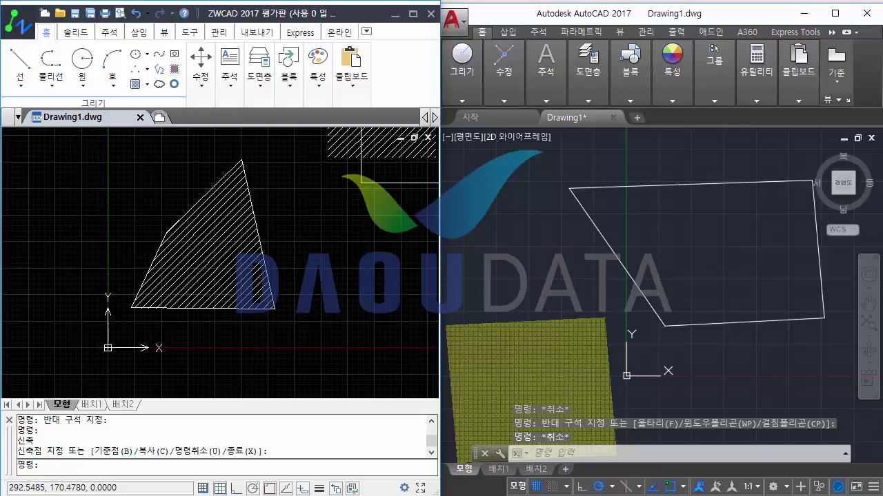
key("Escape")
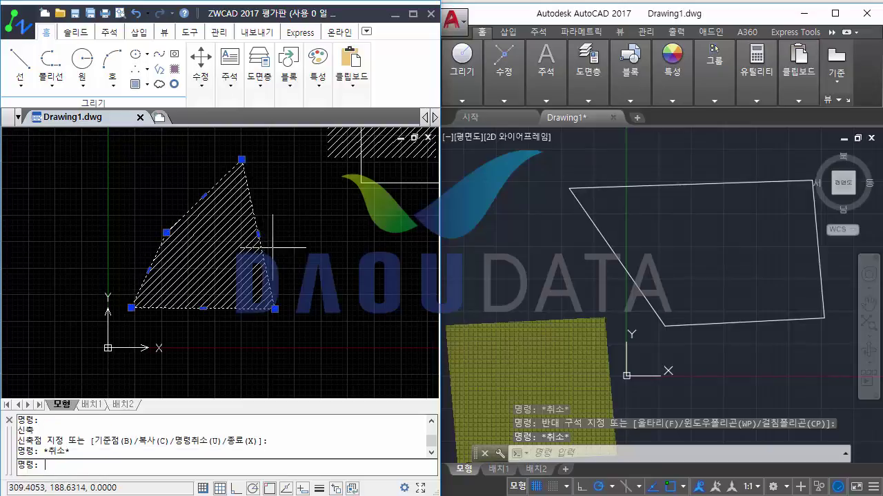
key("Escape")
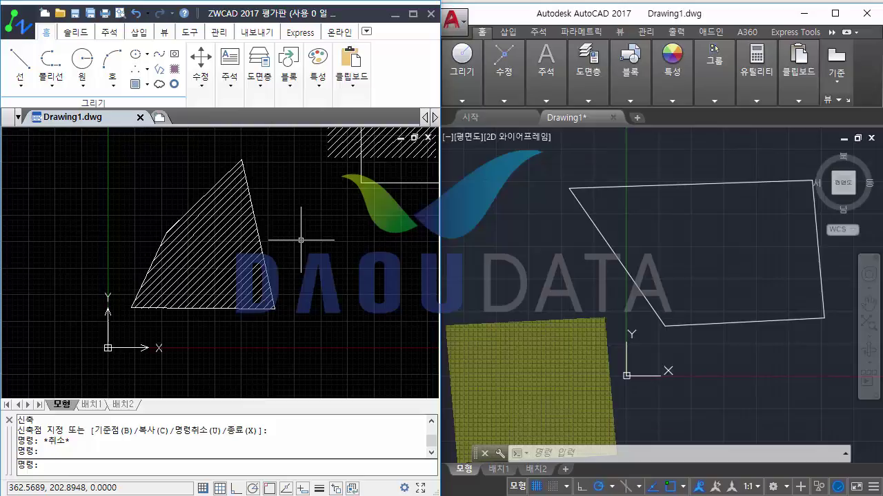
Step: In ZWCAD, pan over and select the hatch beside the rectangle
middle_click_drag(301, 240, 106, 385)
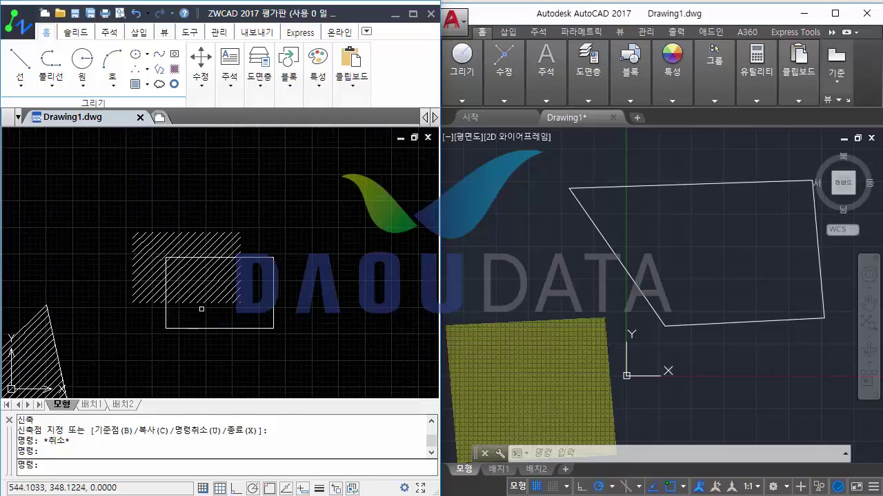
left_click(187, 283)
middle_click_drag(163, 330, 269, 251)
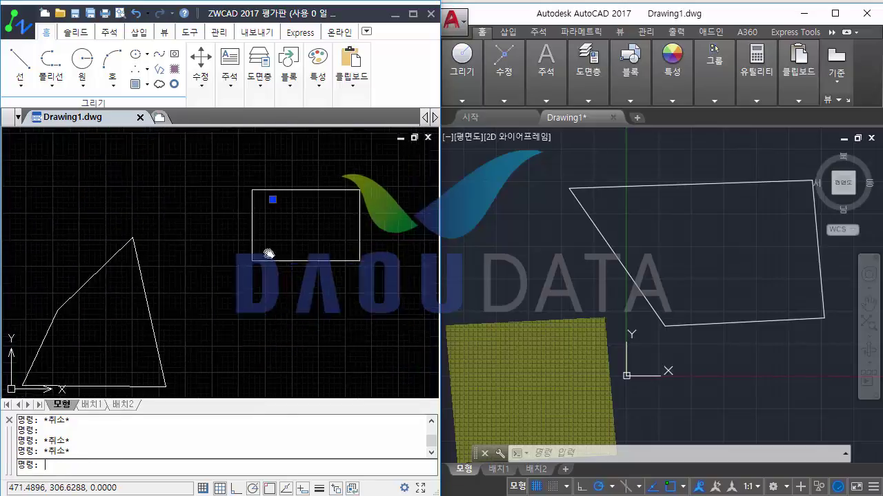
left_click(270, 253)
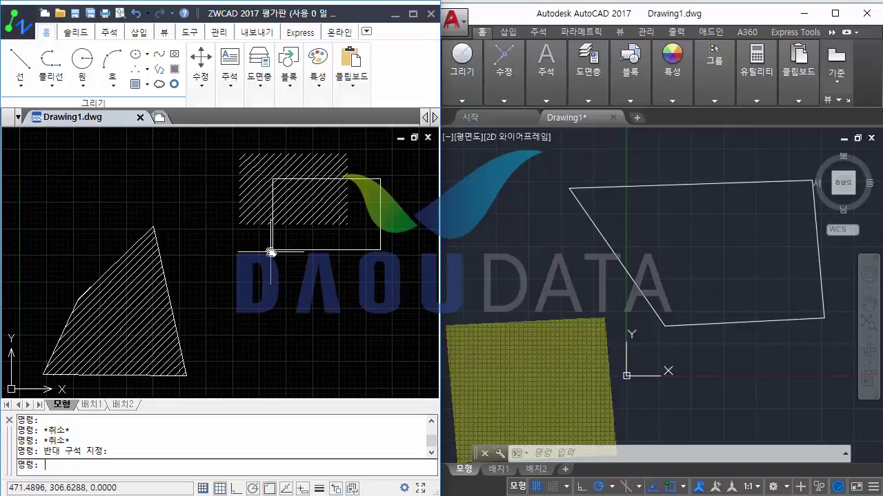
Step: In AutoCAD, generate a new boundary (경계 생성) around the detached yellow hatch
left_click(516, 277)
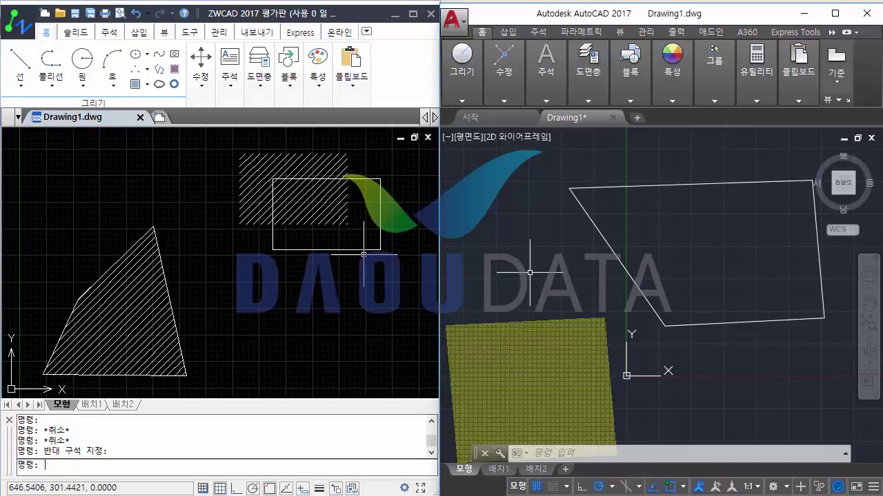
scroll(530, 272, "down", 2)
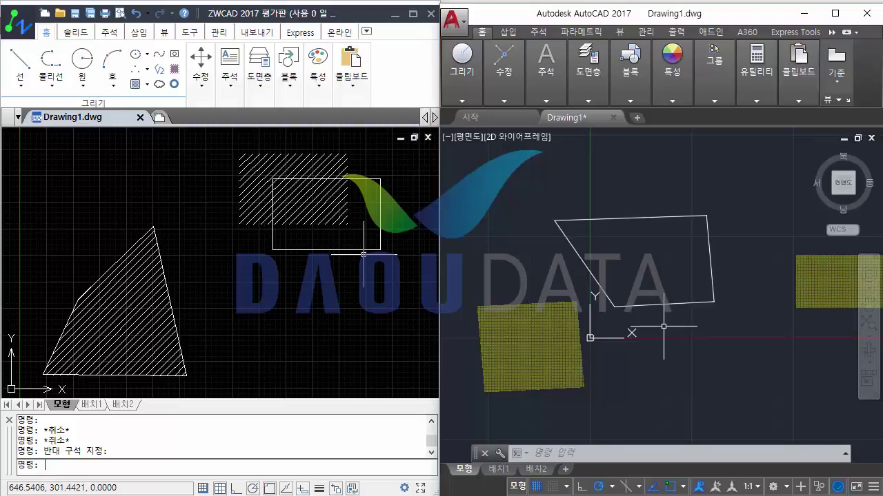
scroll(545, 317, "up", 2)
left_click(558, 282)
scroll(527, 278, "up", 2)
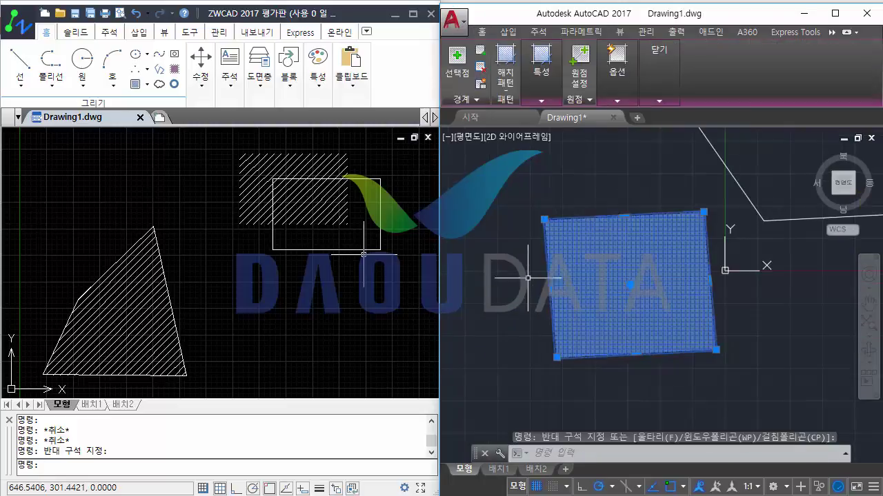
middle_click_drag(528, 277, 531, 223)
right_click(578, 181)
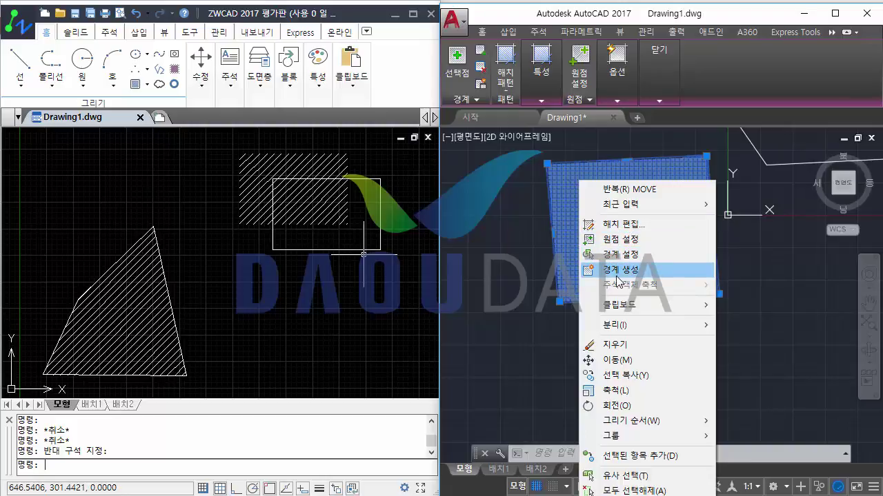
left_click(615, 276)
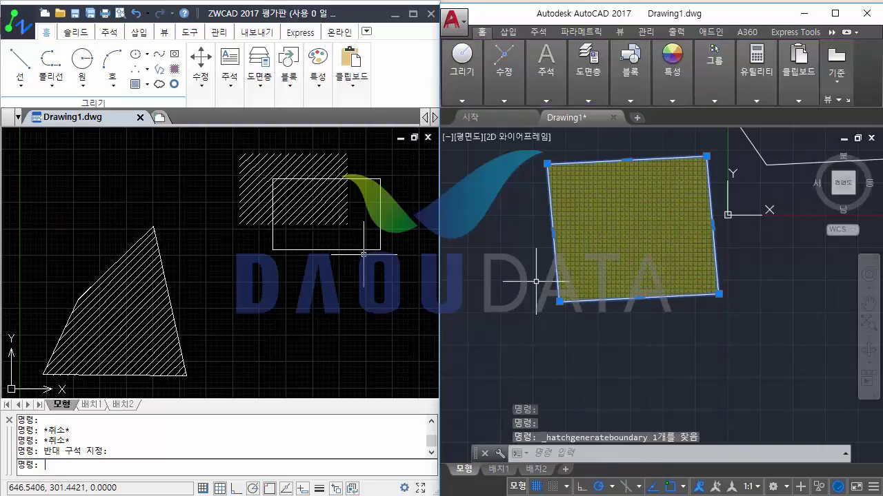
key("Escape")
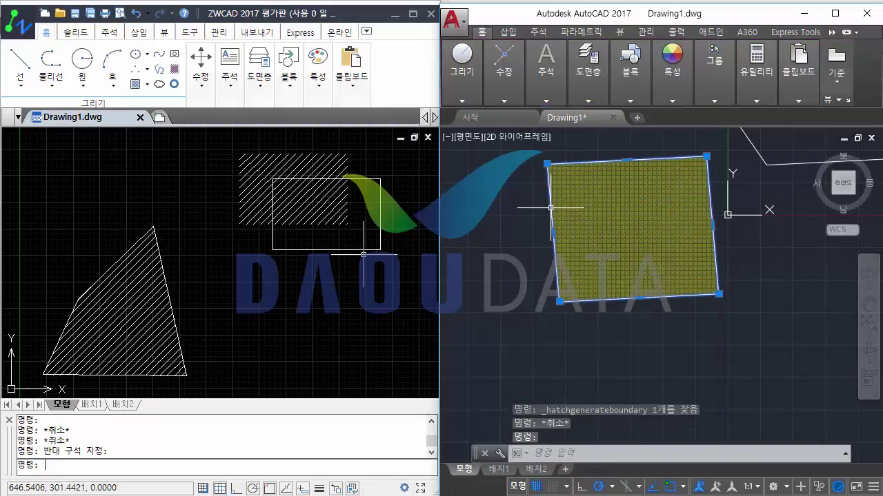